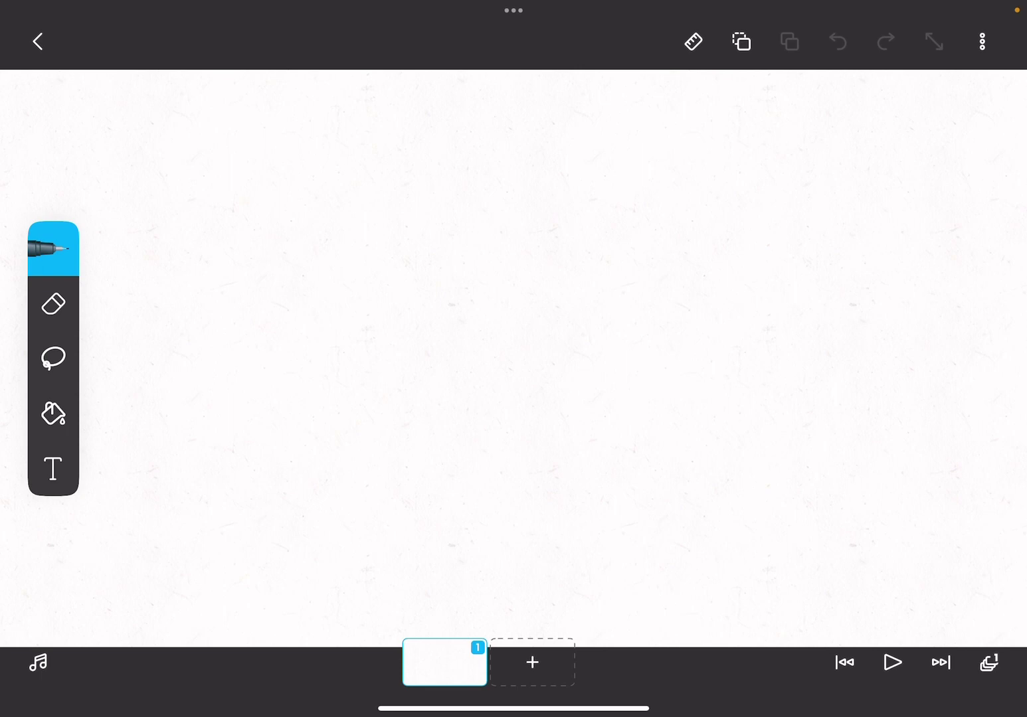
Step: Handwrite the name 'Yoshi' with the pen to the left of frame 2's dinosaur
left_click_drag(610, 225, 631, 204)
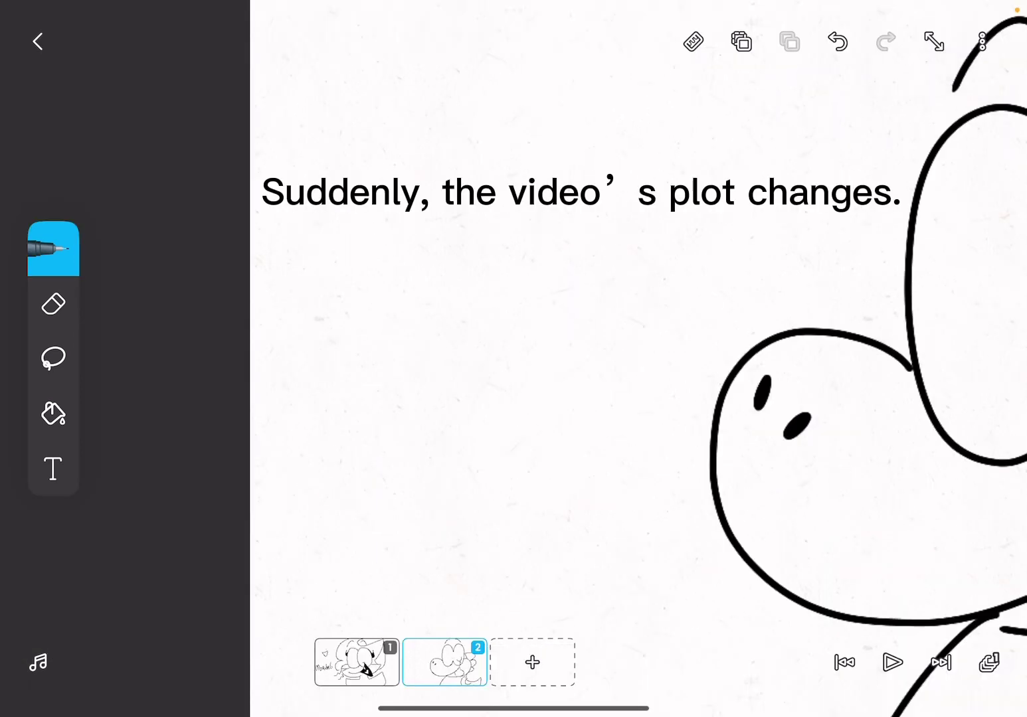
left_click_drag(271, 319, 318, 383)
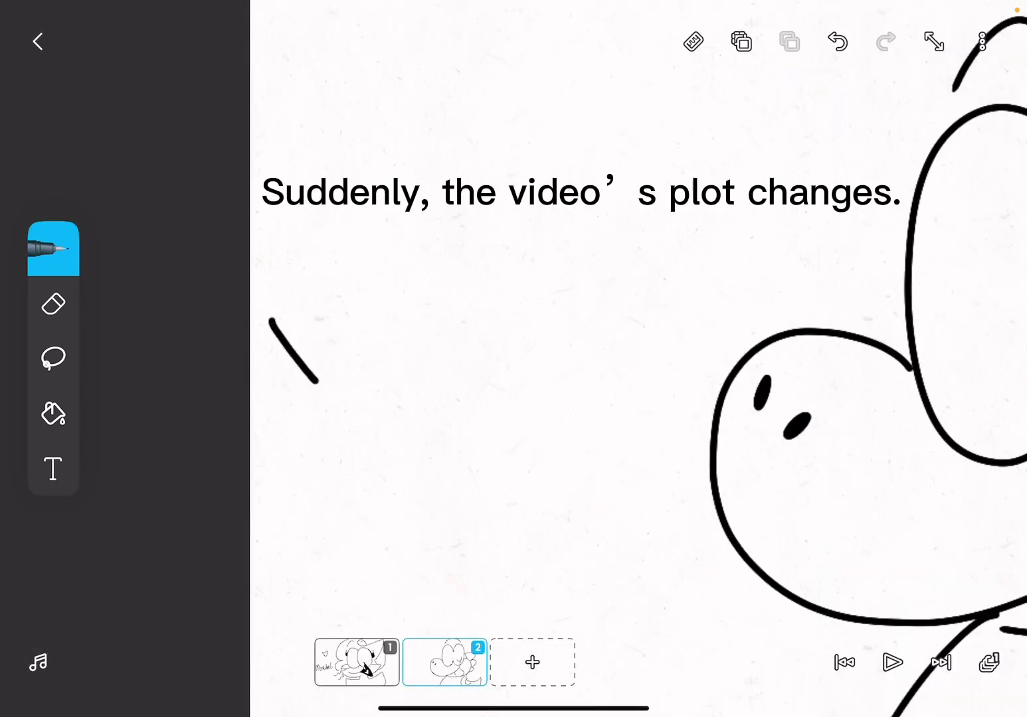
left_click_drag(337, 317, 305, 423)
left_click(352, 381)
left_click_drag(351, 381, 353, 382)
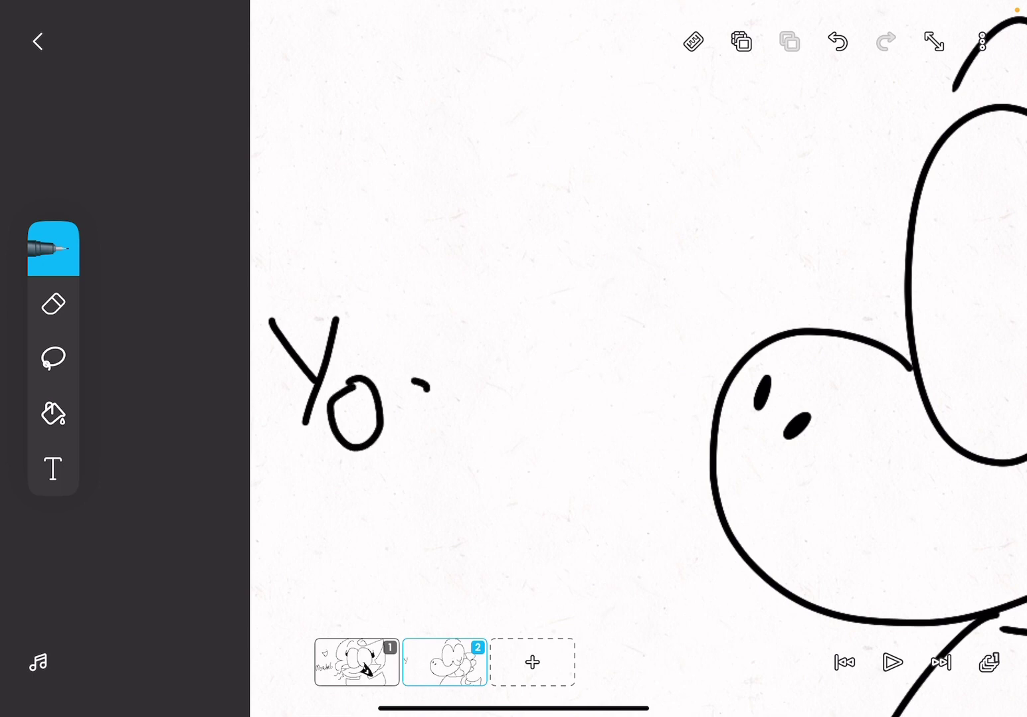
left_click_drag(417, 382, 405, 440)
mouse_move(449, 324)
left_mouse_down()
mouse_move(459, 368)
mouse_move(492, 411)
mouse_move(537, 415)
left_mouse_up()
left_click(528, 337)
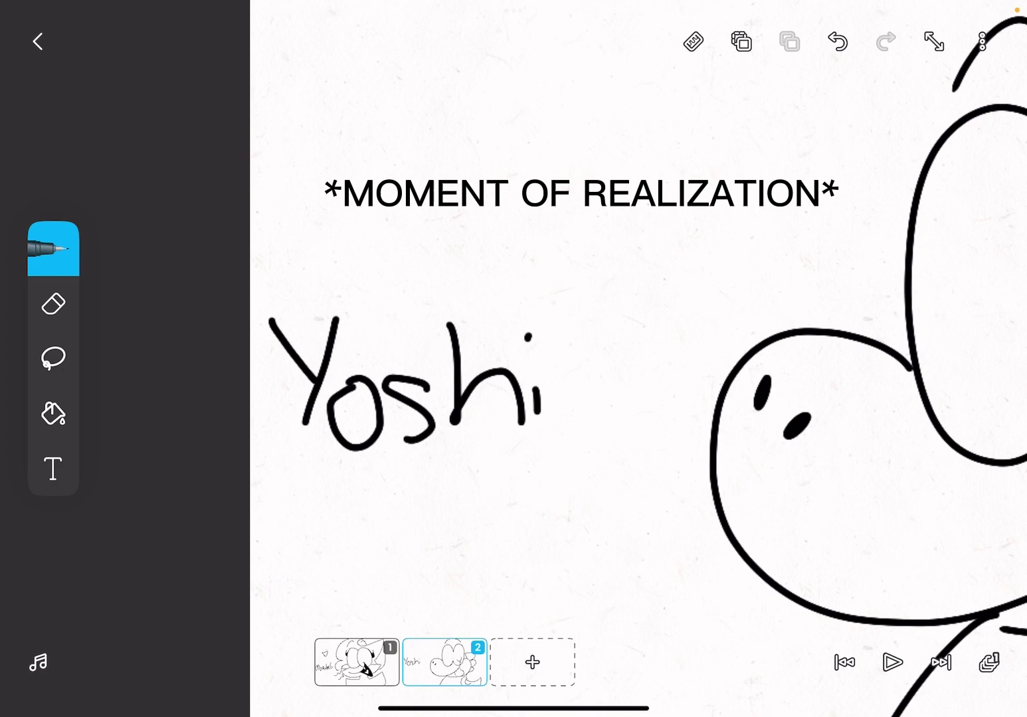
scroll(561, 361, "down", 5)
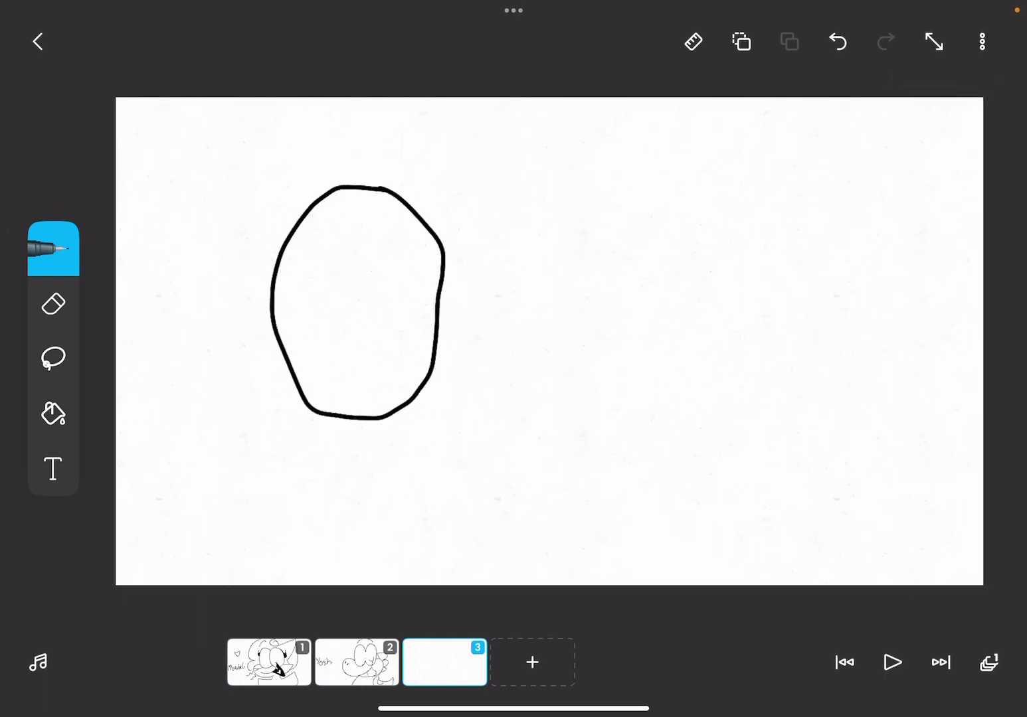
Step: On frame 3, draw big eyes with a pupil, a nose, the face outline and a mustache
left_click_drag(413, 212, 423, 392)
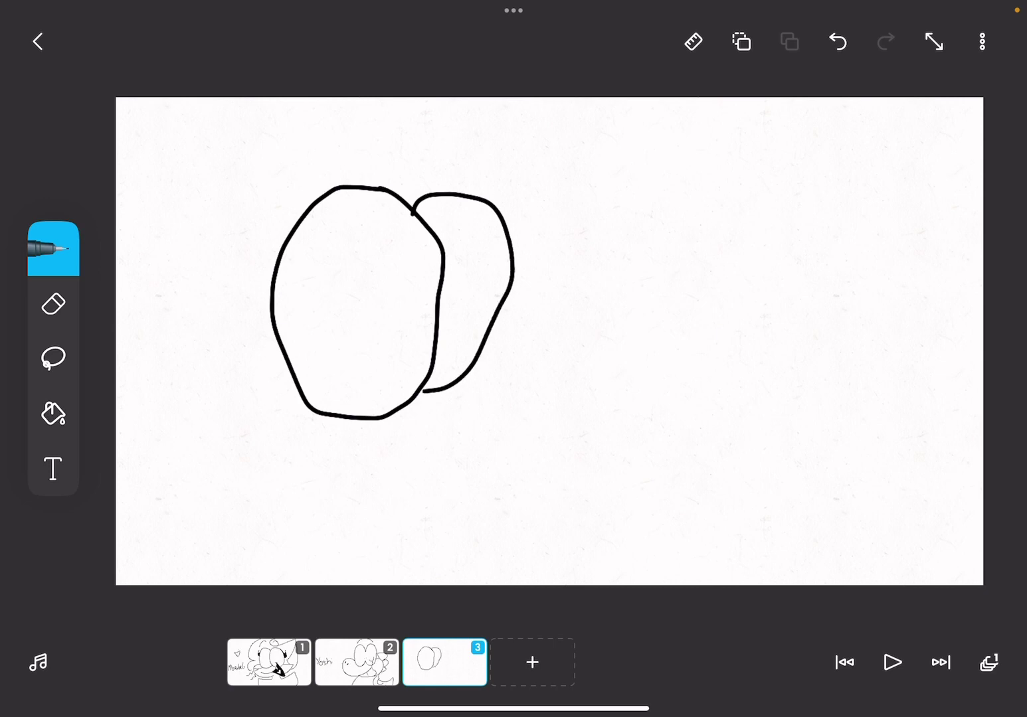
left_click_drag(411, 327, 404, 329)
mouse_move(478, 344)
left_mouse_down()
mouse_move(551, 377)
mouse_move(482, 490)
mouse_move(403, 502)
left_mouse_up()
mouse_move(538, 397)
left_mouse_down()
mouse_move(476, 410)
mouse_move(550, 437)
mouse_move(562, 396)
left_mouse_up()
mouse_move(259, 354)
left_mouse_down()
mouse_move(196, 384)
mouse_move(353, 499)
mouse_move(395, 503)
left_mouse_up()
mouse_move(461, 431)
left_mouse_down()
mouse_move(328, 405)
mouse_move(377, 363)
left_mouse_up()
left_click_drag(377, 363, 340, 363)
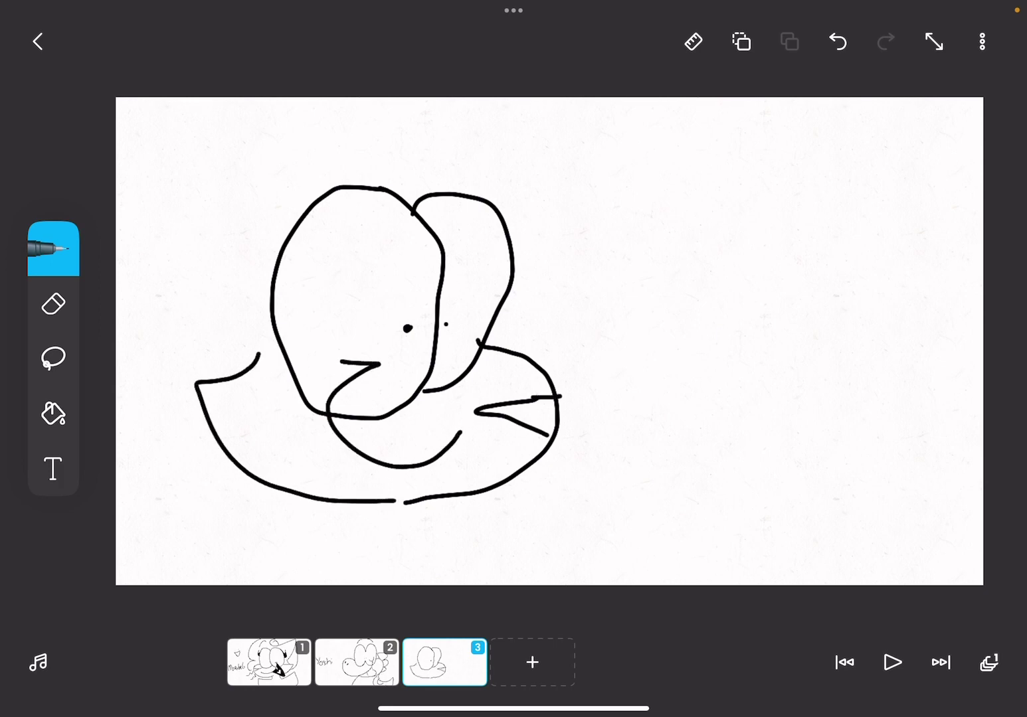
Step: Add the cap, hair on the left, a right ear, the collar and a neck curve
mouse_move(353, 160)
left_mouse_down()
mouse_move(406, 121)
mouse_move(505, 112)
mouse_move(554, 314)
mouse_move(635, 360)
mouse_move(582, 434)
left_mouse_up()
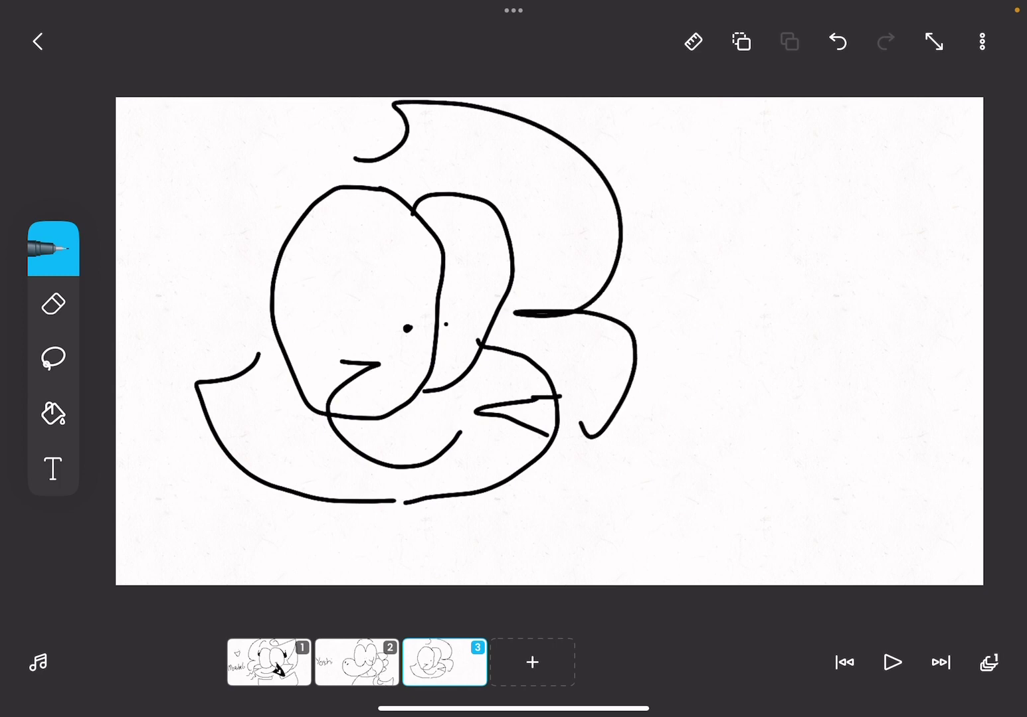
mouse_move(341, 151)
left_mouse_down()
mouse_move(220, 97)
mouse_move(151, 293)
mouse_move(200, 429)
left_mouse_up()
mouse_move(245, 365)
left_mouse_down()
mouse_move(230, 285)
mouse_move(236, 100)
left_mouse_up()
mouse_move(277, 234)
left_mouse_down()
mouse_move(292, 227)
mouse_move(224, 203)
mouse_move(277, 309)
left_mouse_up()
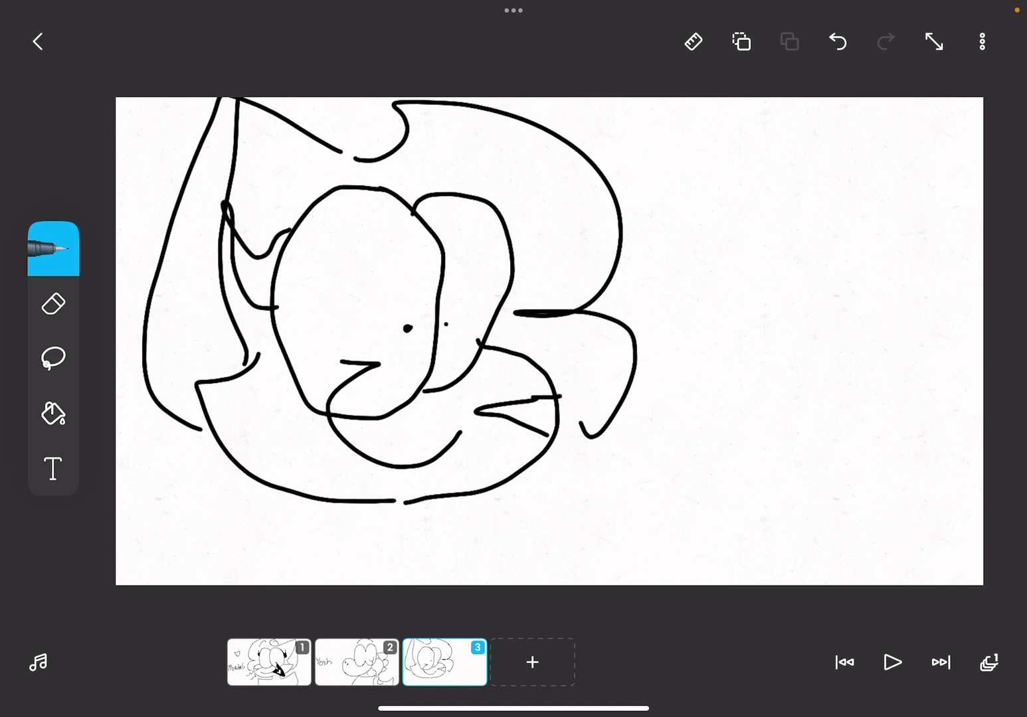
mouse_move(508, 255)
left_mouse_down()
mouse_move(574, 217)
mouse_move(522, 333)
left_mouse_up()
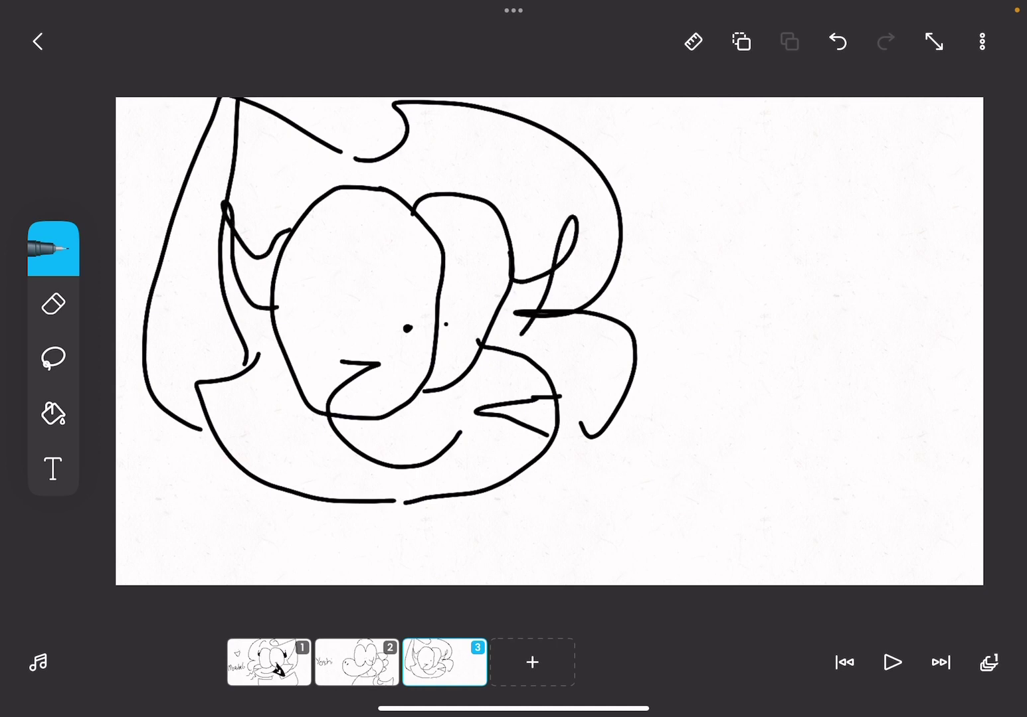
mouse_move(308, 497)
left_mouse_down()
mouse_move(293, 540)
mouse_move(166, 451)
left_mouse_up()
left_click_drag(167, 451, 180, 569)
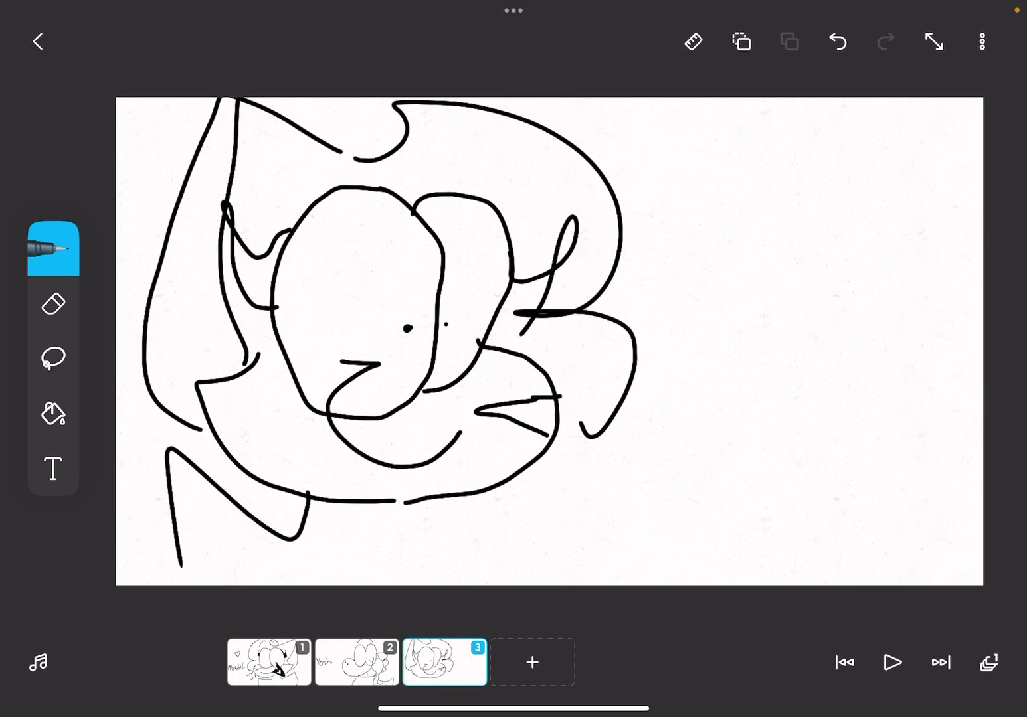
mouse_move(391, 504)
left_mouse_down()
mouse_move(562, 458)
mouse_move(553, 551)
left_mouse_up()
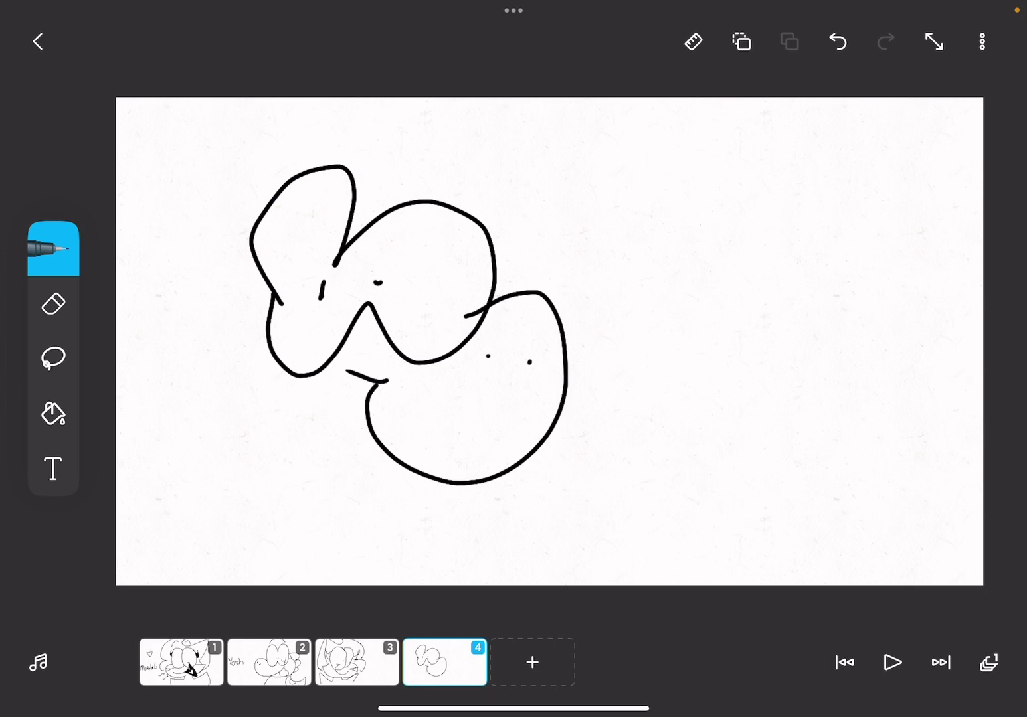
Step: Add the head outline, a neck line and a left body line to frame 4's doodle
mouse_move(260, 320)
left_mouse_down()
mouse_move(205, 378)
mouse_move(349, 491)
left_mouse_up()
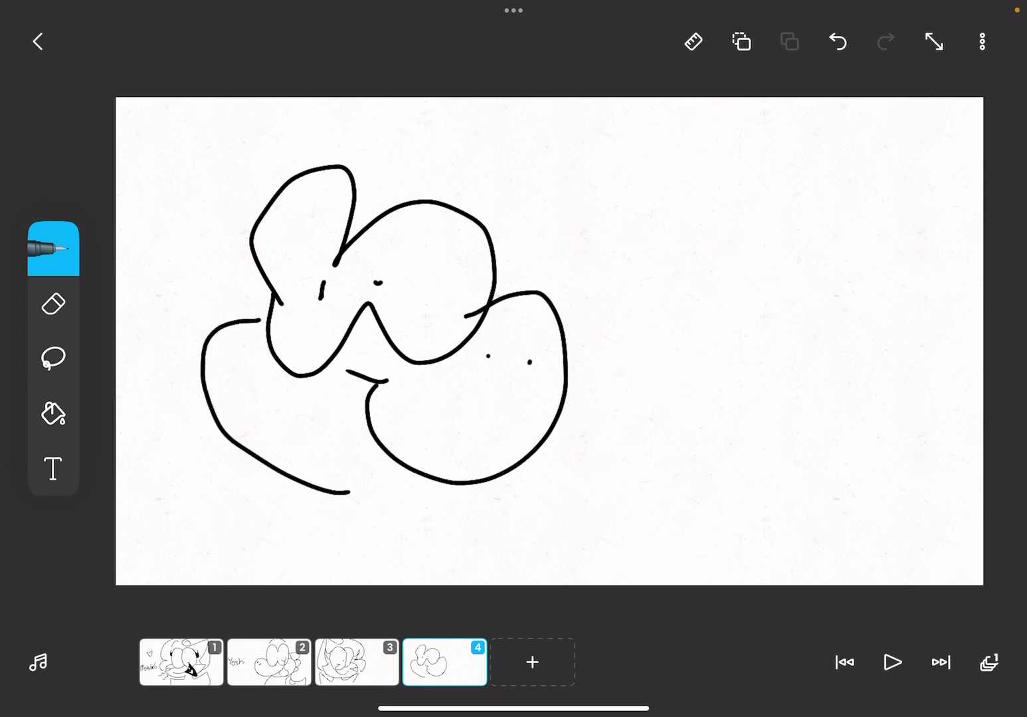
mouse_move(221, 307)
left_mouse_down()
mouse_move(261, 281)
mouse_move(161, 317)
mouse_move(177, 345)
mouse_move(161, 402)
mouse_move(207, 446)
left_mouse_up()
left_click_drag(390, 486, 449, 577)
left_click_drag(241, 469, 116, 529)
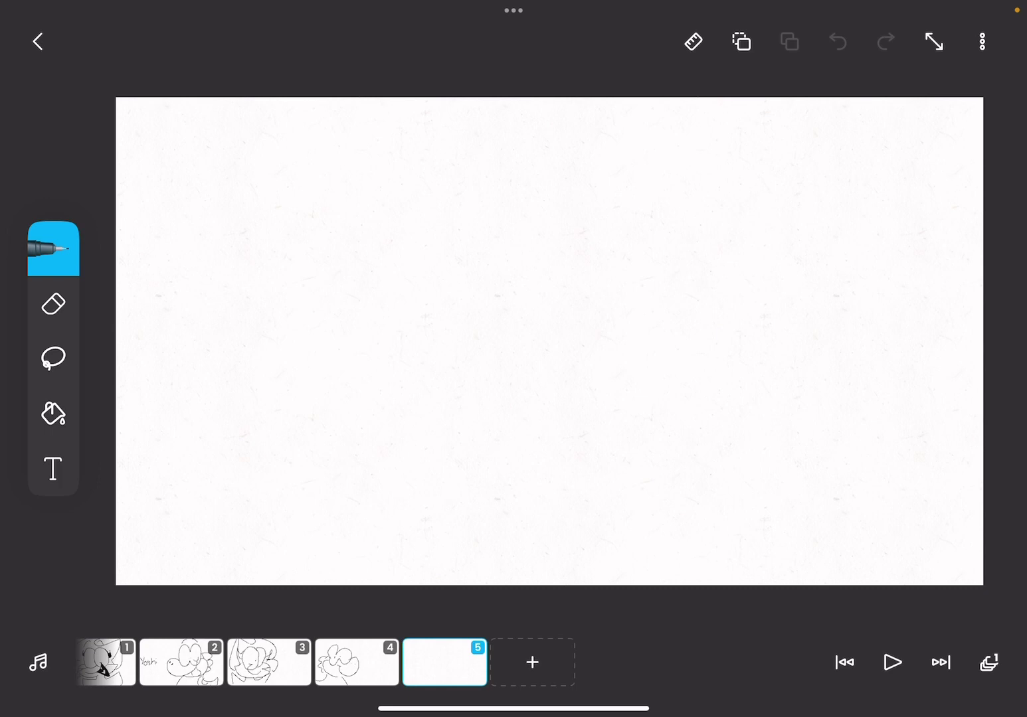
Step: On frame 5, draw eyes with a pupil, angry eyebrows, the face, nose, freckles and chin
mouse_move(248, 208)
left_mouse_down()
mouse_move(353, 241)
mouse_move(356, 337)
mouse_move(234, 345)
mouse_move(251, 221)
left_mouse_up()
mouse_move(343, 215)
left_mouse_down()
mouse_move(402, 193)
mouse_move(437, 337)
mouse_move(342, 371)
left_mouse_up()
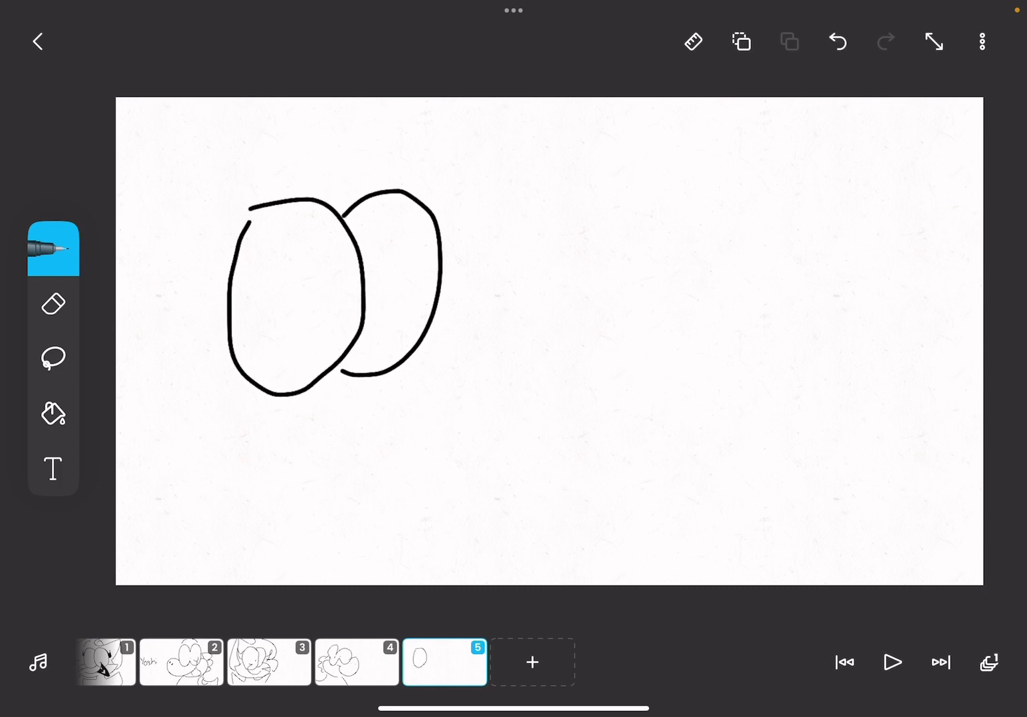
left_click(345, 311)
left_click_drag(331, 213, 273, 158)
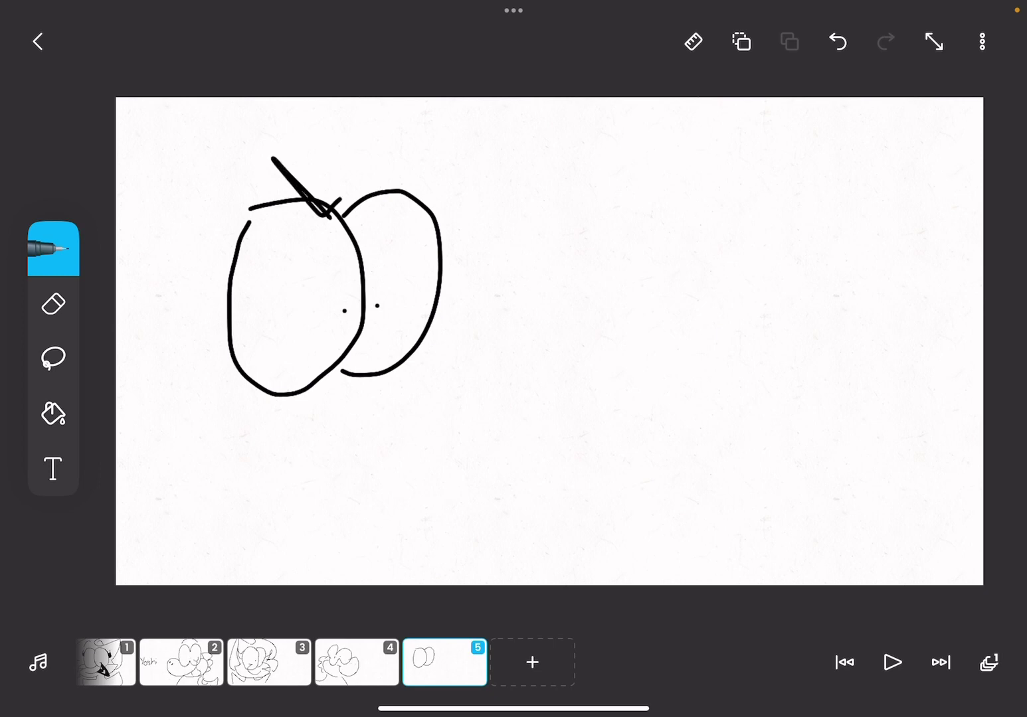
left_click_drag(343, 200, 387, 157)
mouse_move(419, 325)
left_mouse_down()
mouse_move(498, 377)
mouse_move(353, 460)
left_mouse_up()
mouse_move(429, 389)
left_mouse_down()
mouse_move(376, 426)
mouse_move(297, 315)
mouse_move(250, 345)
mouse_move(270, 344)
left_mouse_up()
left_click(433, 332)
left_click(441, 360)
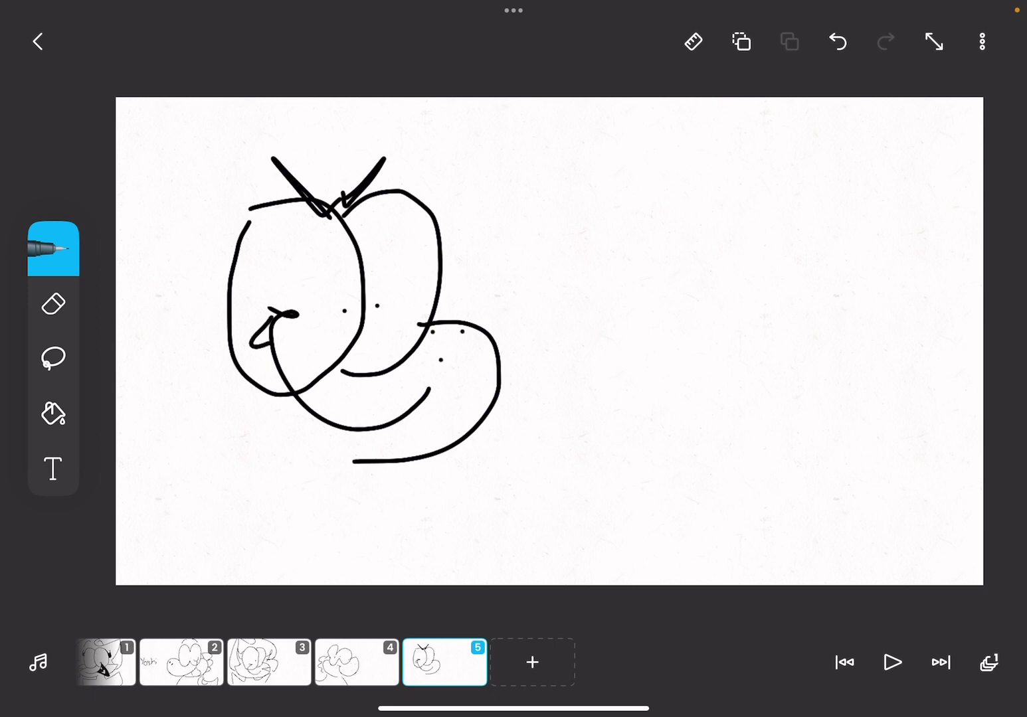
mouse_move(267, 379)
left_mouse_down()
mouse_move(281, 450)
mouse_move(231, 477)
left_mouse_up()
Step: Add both ears and the large spiky, wavy hair outline around the head
left_click_drag(450, 261, 522, 257)
mouse_move(248, 233)
left_mouse_down()
mouse_move(187, 289)
mouse_move(233, 293)
mouse_move(217, 288)
mouse_move(219, 261)
mouse_move(207, 287)
left_mouse_up()
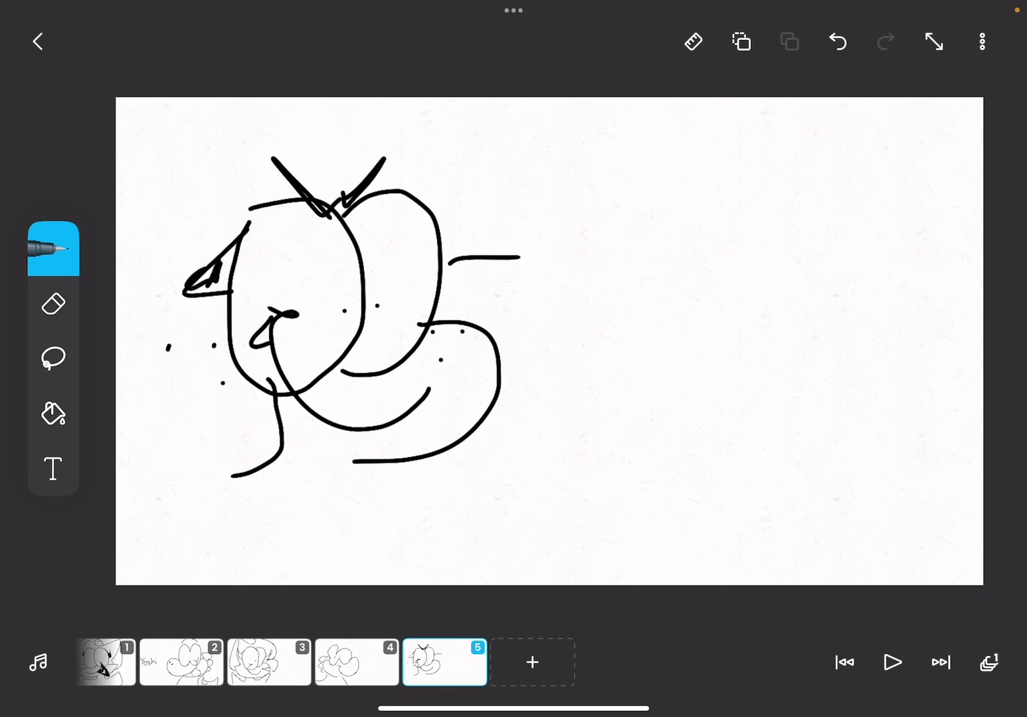
left_click_drag(438, 207, 459, 268)
mouse_move(449, 263)
left_mouse_down()
mouse_move(422, 249)
mouse_move(433, 263)
left_mouse_up()
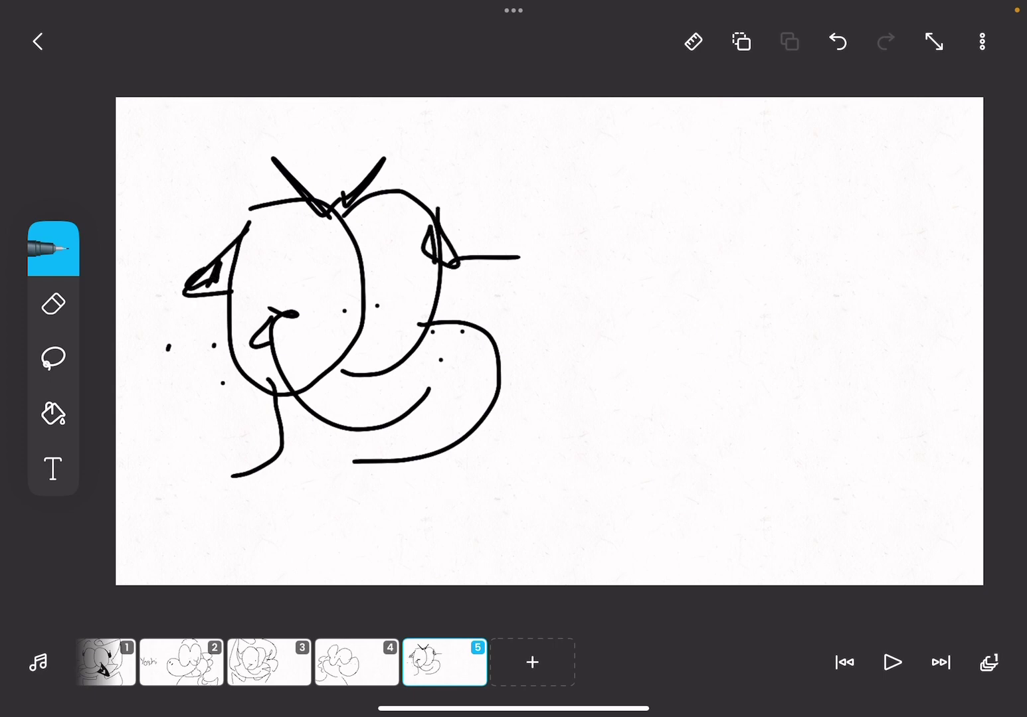
mouse_move(488, 392)
left_mouse_down()
mouse_move(561, 321)
mouse_move(344, 105)
mouse_move(132, 192)
mouse_move(124, 229)
left_mouse_up()
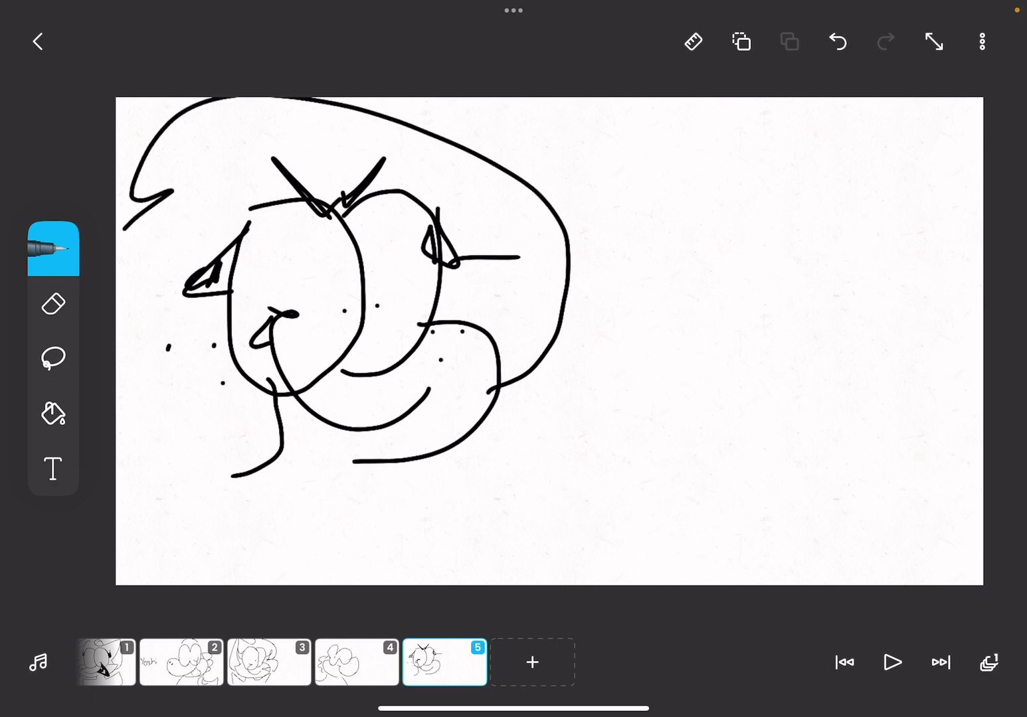
mouse_move(117, 443)
left_mouse_down()
mouse_move(204, 435)
mouse_move(141, 506)
left_mouse_up()
left_click_drag(141, 505, 243, 489)
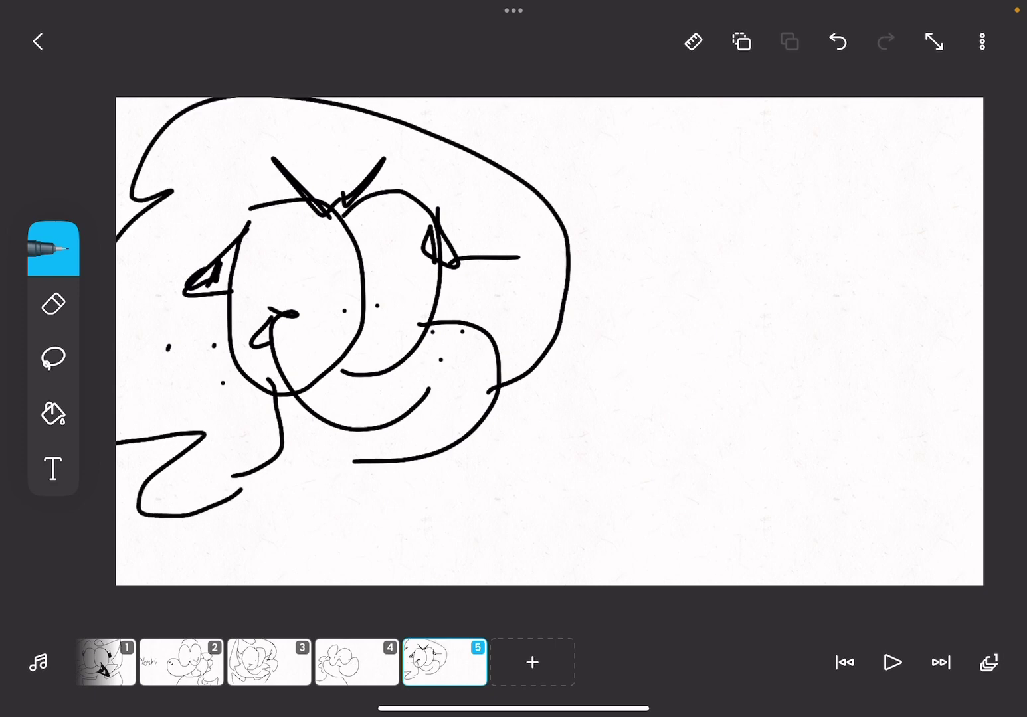
mouse_move(154, 287)
left_mouse_down()
mouse_move(187, 321)
mouse_move(206, 317)
left_mouse_up()
left_click_drag(154, 290, 117, 387)
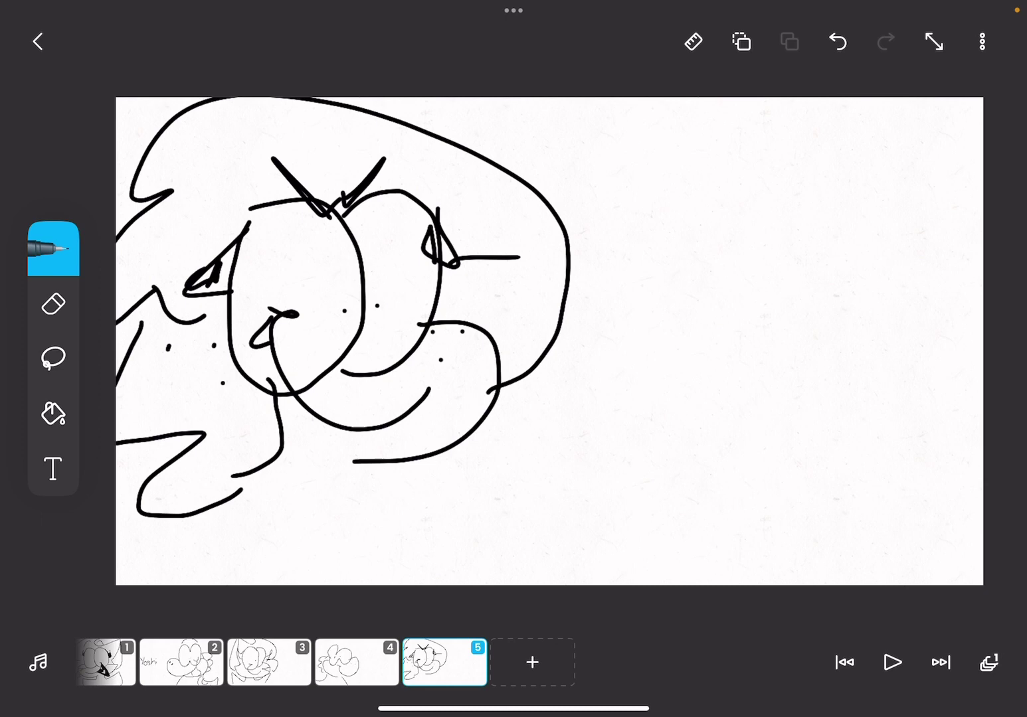
Step: Draw the collar, shoulders and body lines, then add frame 6 and start its first eye
mouse_move(307, 456)
left_mouse_down()
mouse_move(303, 480)
mouse_move(334, 486)
left_mouse_up()
left_click_drag(269, 478, 313, 502)
mouse_move(313, 503)
left_mouse_down()
mouse_move(381, 454)
mouse_move(426, 511)
left_mouse_up()
left_click_drag(265, 481, 189, 533)
left_click_drag(189, 534, 241, 521)
left_click_drag(359, 483, 386, 571)
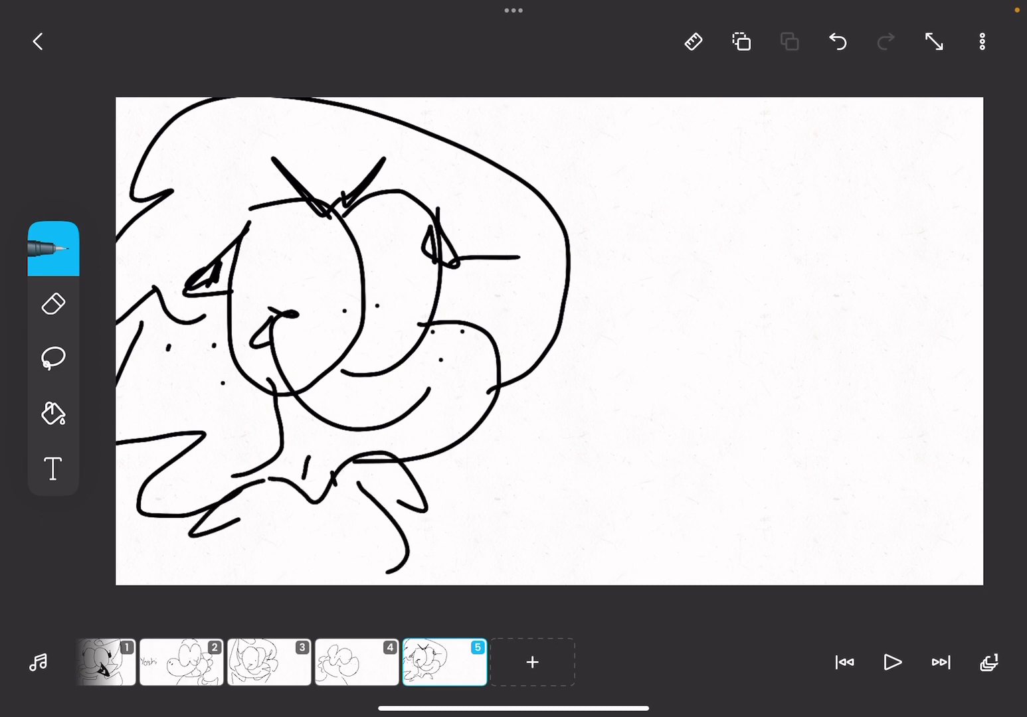
left_click_drag(244, 530, 212, 576)
left_click_drag(264, 514, 265, 580)
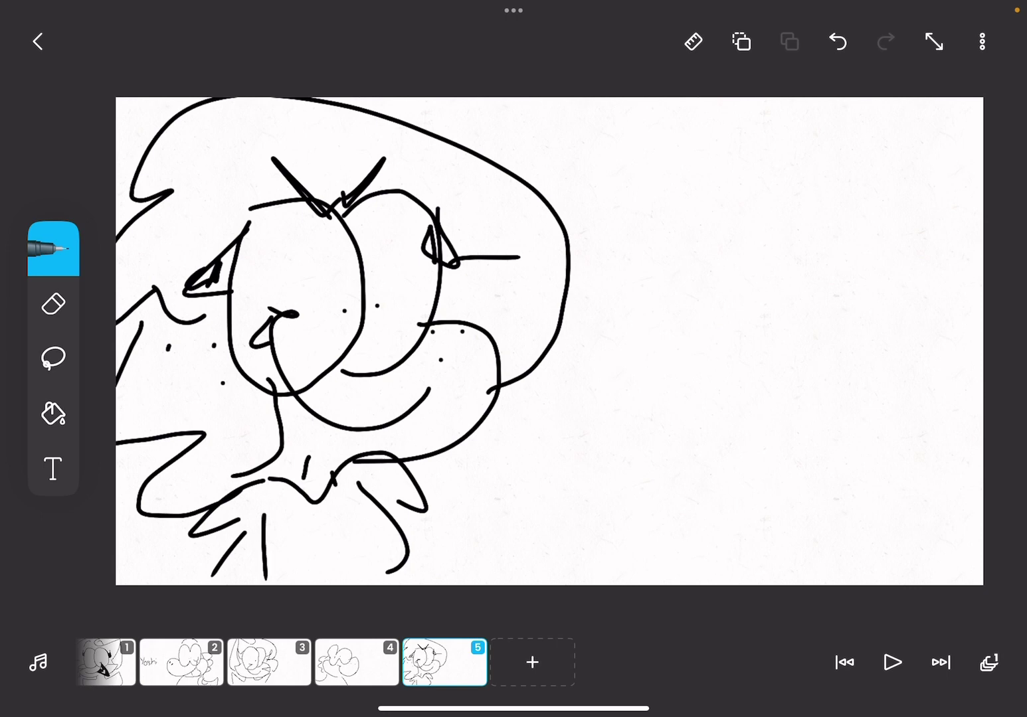
left_click(532, 661)
mouse_move(249, 215)
left_mouse_down()
mouse_move(318, 204)
mouse_move(337, 352)
mouse_move(256, 220)
left_mouse_up()
Step: On frame 6, complete the eye ovals and add the snout, an ear and small details
mouse_move(349, 221)
left_mouse_down()
mouse_move(341, 228)
mouse_move(473, 320)
mouse_move(316, 349)
left_mouse_up()
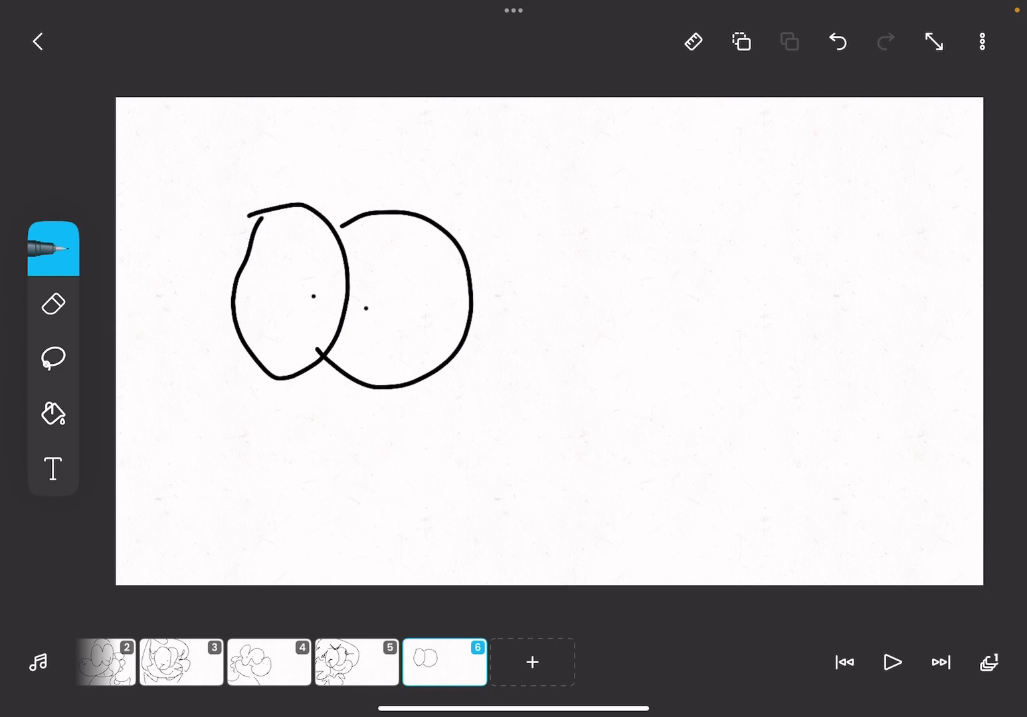
mouse_move(458, 358)
left_mouse_down()
mouse_move(534, 369)
mouse_move(449, 468)
mouse_move(311, 456)
left_mouse_up()
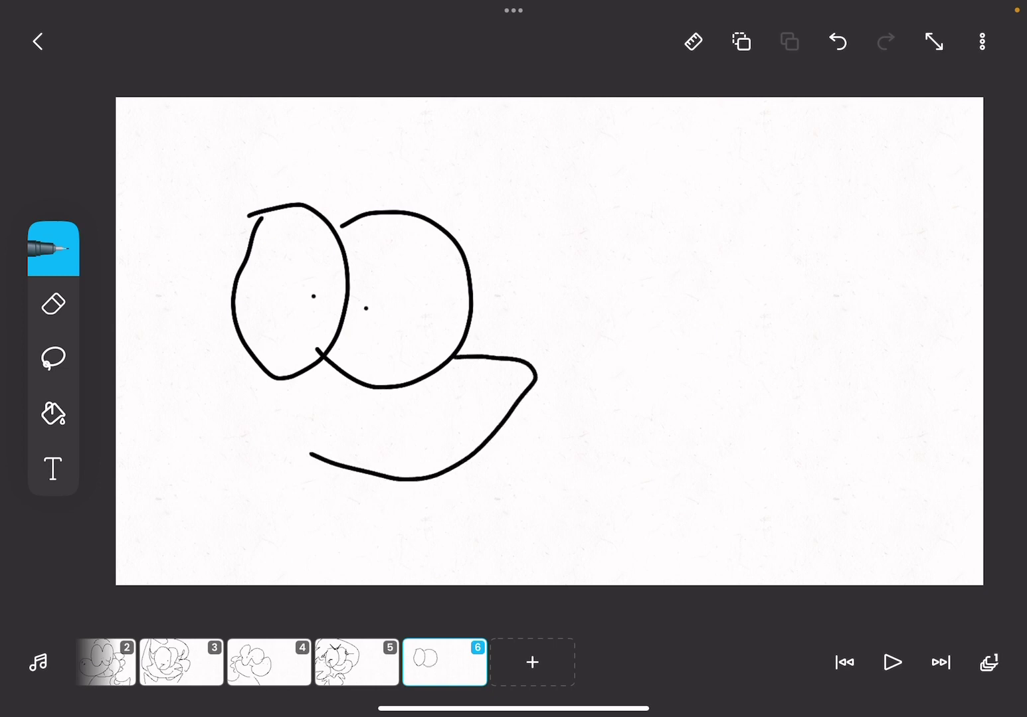
mouse_move(237, 324)
left_mouse_down()
mouse_move(211, 333)
mouse_move(247, 369)
left_mouse_up()
left_click_drag(442, 342, 442, 369)
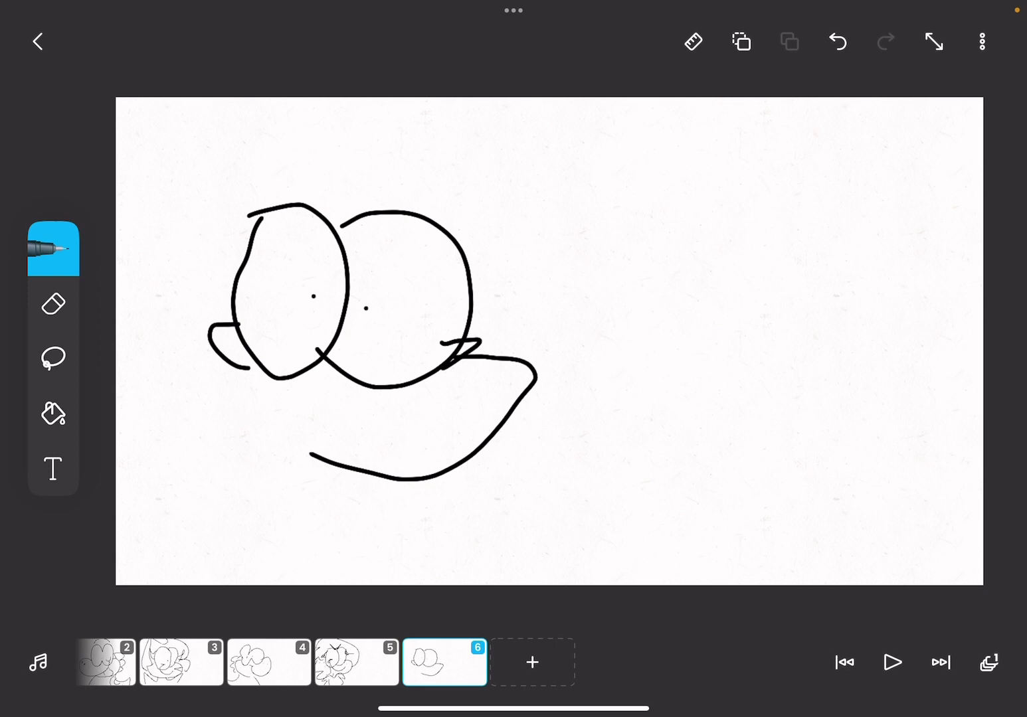
mouse_move(332, 193)
left_mouse_down()
mouse_move(378, 183)
mouse_move(359, 241)
left_mouse_up()
left_click_drag(455, 212, 536, 201)
mouse_move(536, 201)
left_mouse_down()
mouse_move(562, 329)
mouse_move(521, 334)
left_mouse_up()
mouse_move(521, 333)
left_mouse_down()
mouse_move(575, 353)
mouse_move(553, 363)
left_mouse_up()
Step: Draw the spiky hair across the top and right of the head, with a headband line
mouse_move(391, 157)
left_mouse_down()
mouse_move(443, 137)
mouse_move(660, 205)
mouse_move(561, 285)
mouse_move(617, 306)
left_mouse_up()
mouse_move(615, 306)
left_mouse_down()
mouse_move(478, 437)
mouse_move(522, 459)
mouse_move(458, 482)
left_mouse_up()
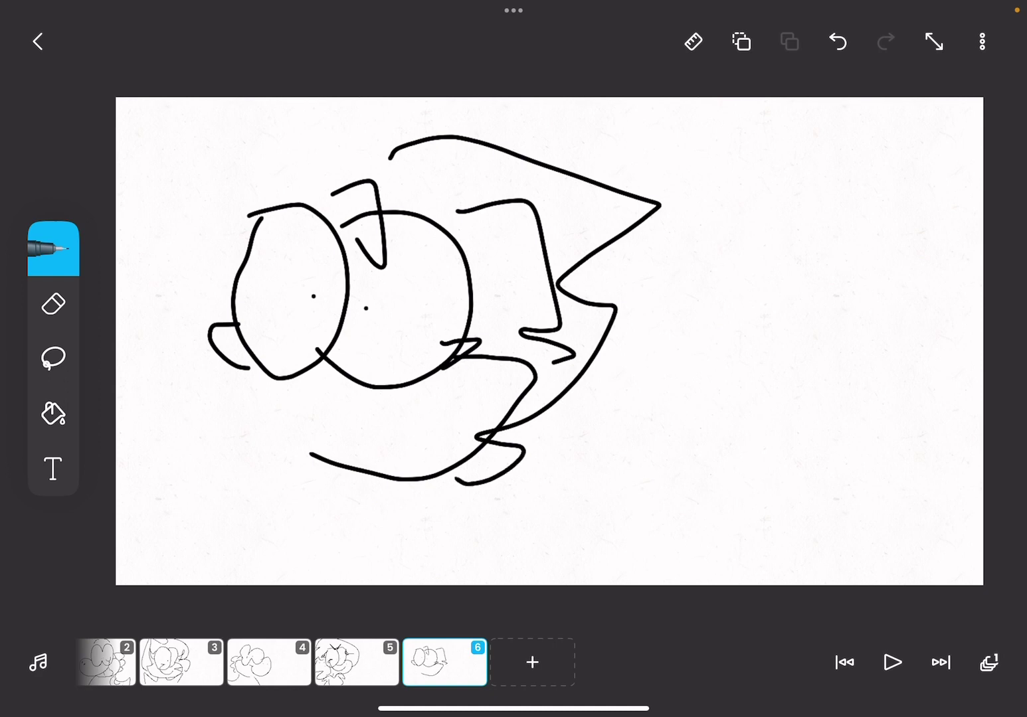
left_click_drag(382, 100, 374, 142)
mouse_move(194, 101)
left_mouse_down()
mouse_move(227, 168)
mouse_move(144, 156)
left_mouse_up()
mouse_move(144, 157)
left_mouse_down()
mouse_move(159, 181)
mouse_move(340, 167)
mouse_move(138, 223)
left_mouse_up()
mouse_move(314, 161)
left_mouse_down()
mouse_move(278, 112)
mouse_move(247, 159)
left_mouse_up()
mouse_move(178, 130)
left_mouse_down()
mouse_move(186, 180)
mouse_move(170, 125)
left_mouse_up()
mouse_move(170, 125)
left_mouse_down()
mouse_move(145, 183)
mouse_move(217, 257)
mouse_move(240, 202)
left_mouse_up()
left_click_drag(241, 202, 307, 178)
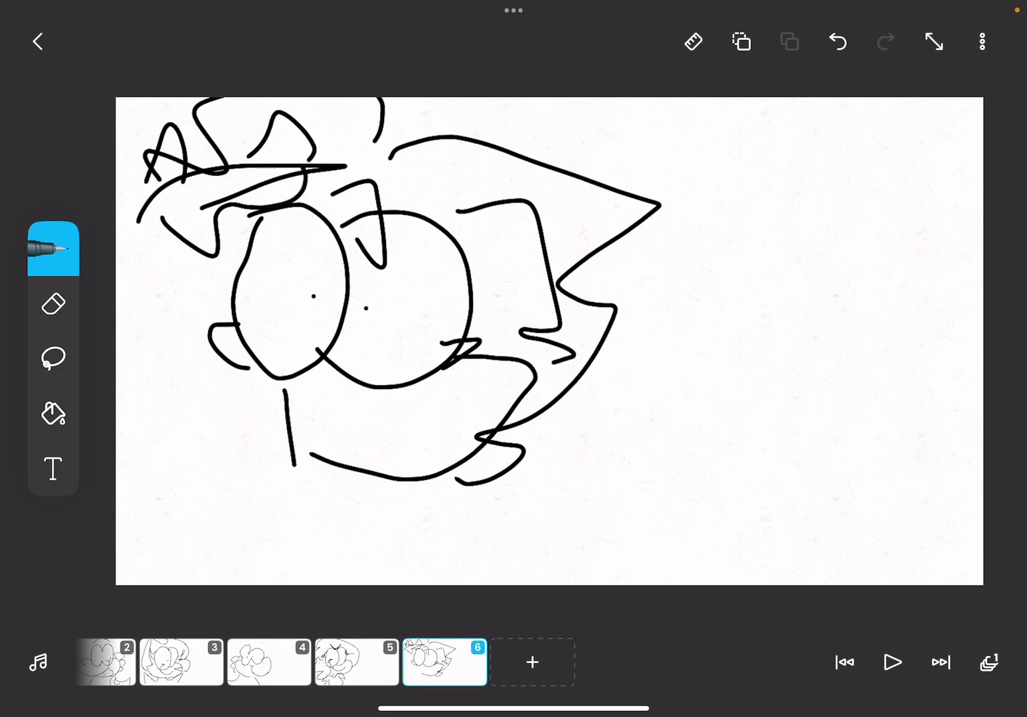
Step: Add left hair spikes, scribbled eyebrows and strokes along the left side
left_click_drag(285, 390, 293, 514)
mouse_move(294, 513)
left_mouse_down()
mouse_move(193, 417)
mouse_move(196, 371)
mouse_move(151, 307)
left_mouse_up()
mouse_move(151, 307)
left_mouse_down()
mouse_move(176, 276)
mouse_move(155, 356)
left_mouse_up()
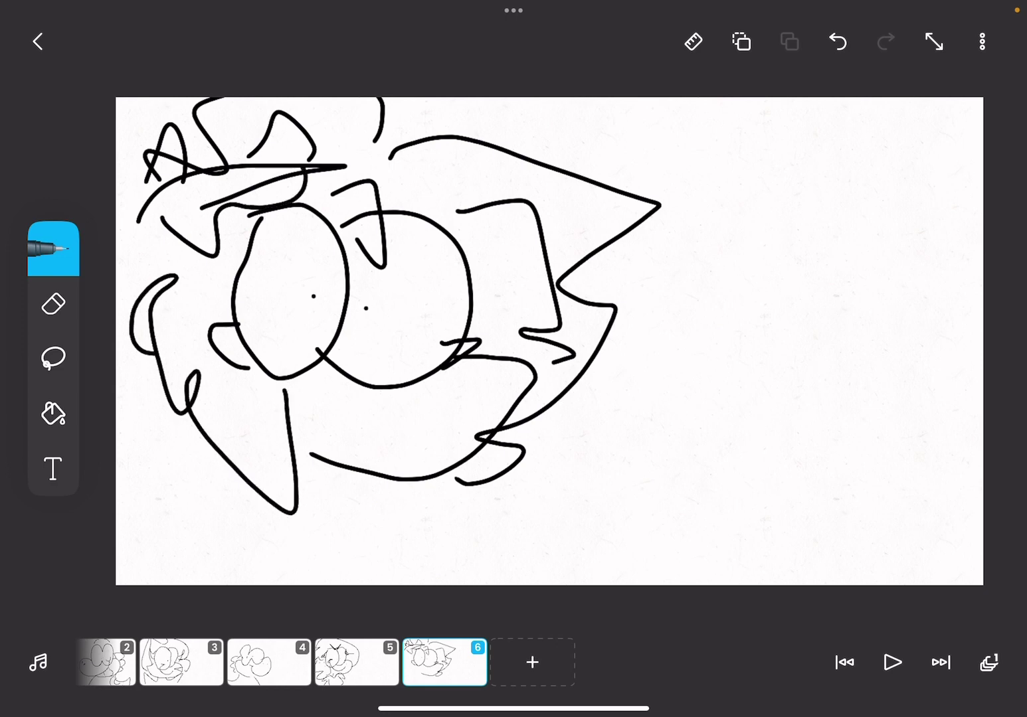
left_click_drag(398, 425, 291, 390)
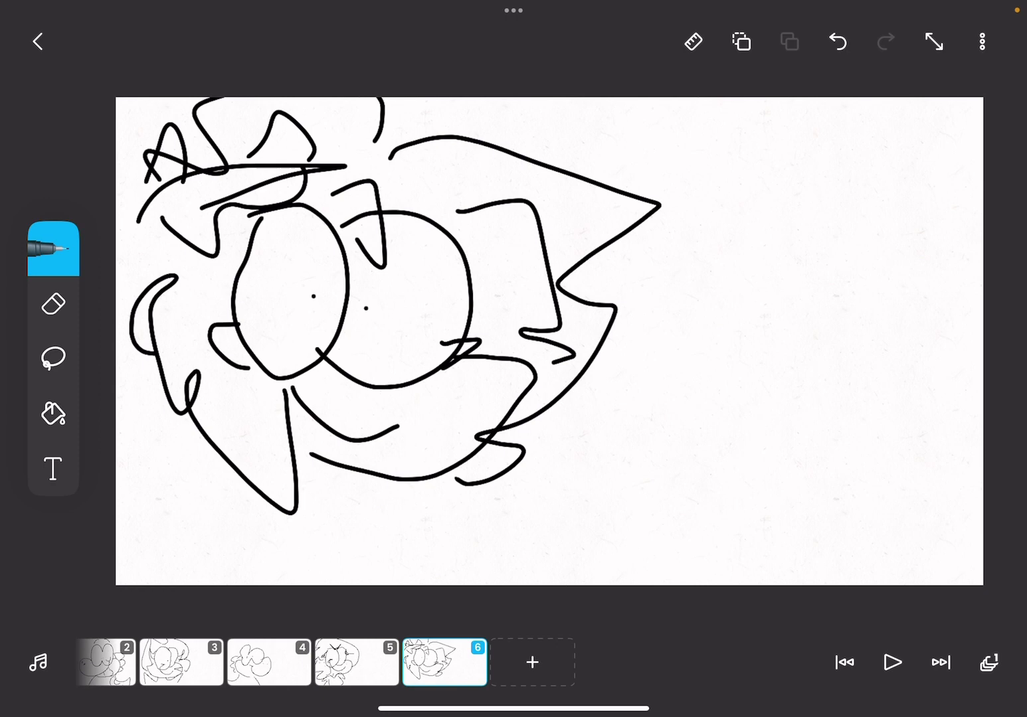
mouse_move(299, 173)
left_mouse_down()
mouse_move(326, 218)
mouse_move(377, 209)
left_mouse_up()
left_click_drag(326, 246, 371, 197)
left_click_drag(180, 256, 117, 299)
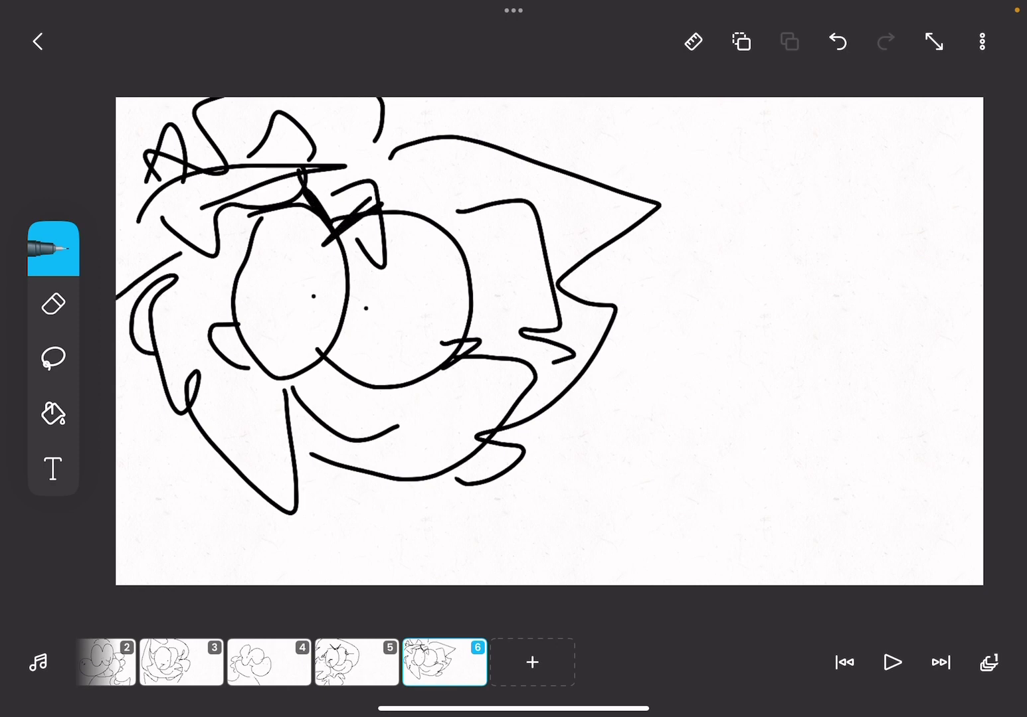
mouse_move(117, 346)
left_mouse_down()
mouse_move(157, 387)
mouse_move(181, 435)
mouse_move(221, 465)
left_mouse_up()
mouse_move(302, 454)
left_mouse_down()
mouse_move(321, 500)
mouse_move(398, 502)
mouse_move(239, 537)
mouse_move(271, 506)
left_mouse_up()
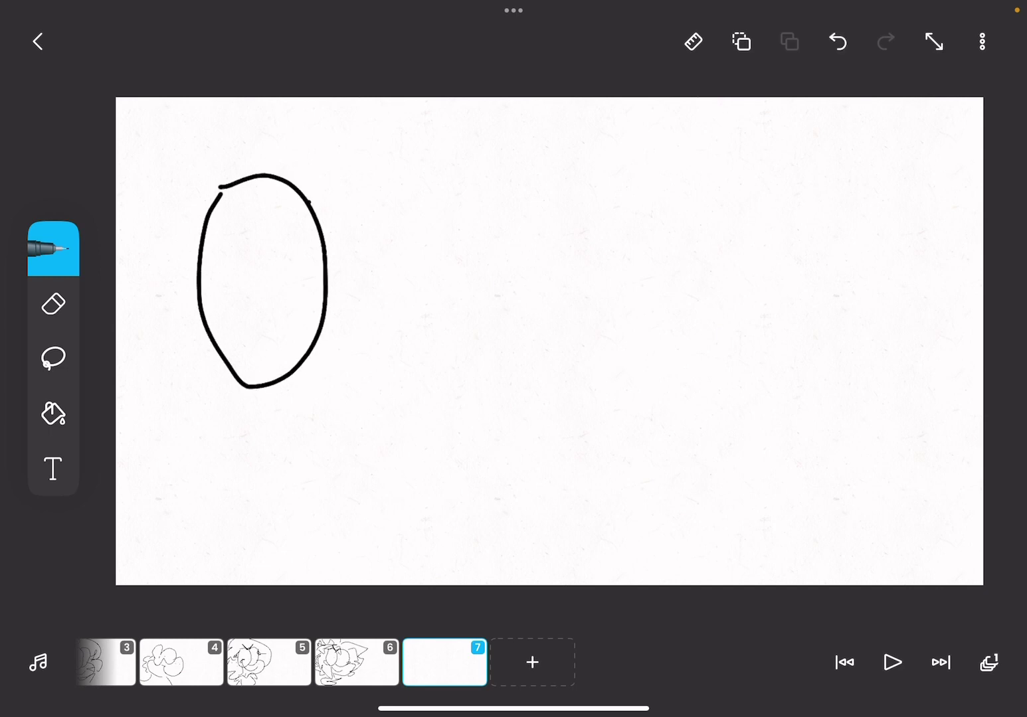
Step: On frame 7, draw the second eye, a snout with nostril, and the left body and leg lines
left_click_drag(309, 200, 309, 370)
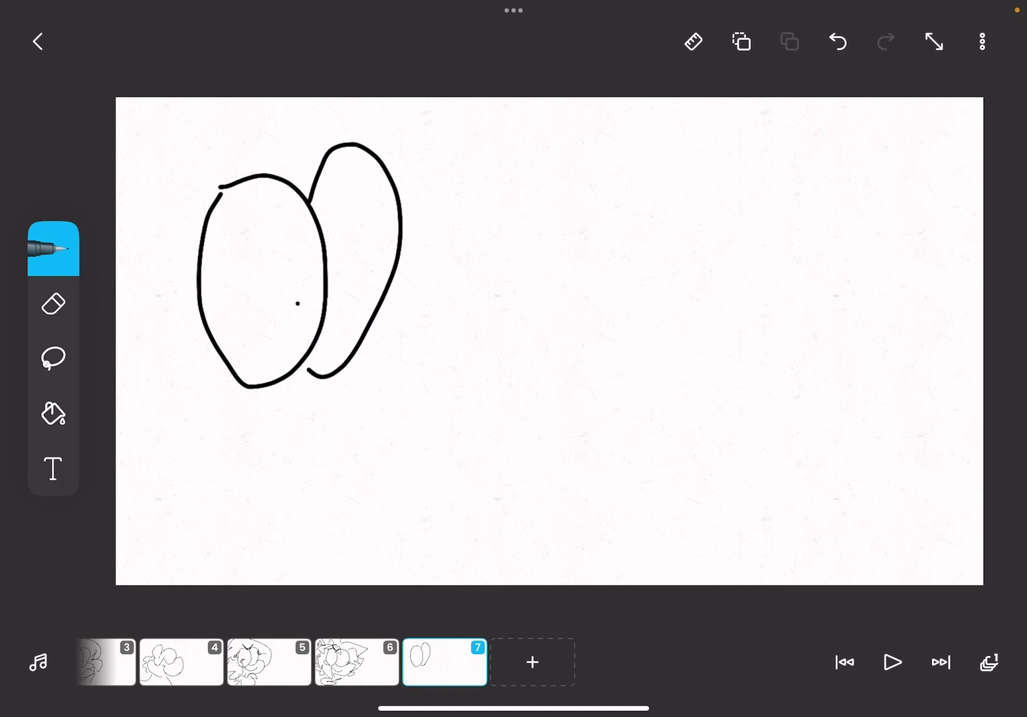
mouse_move(371, 329)
left_mouse_down()
mouse_move(249, 319)
mouse_move(397, 451)
left_mouse_up()
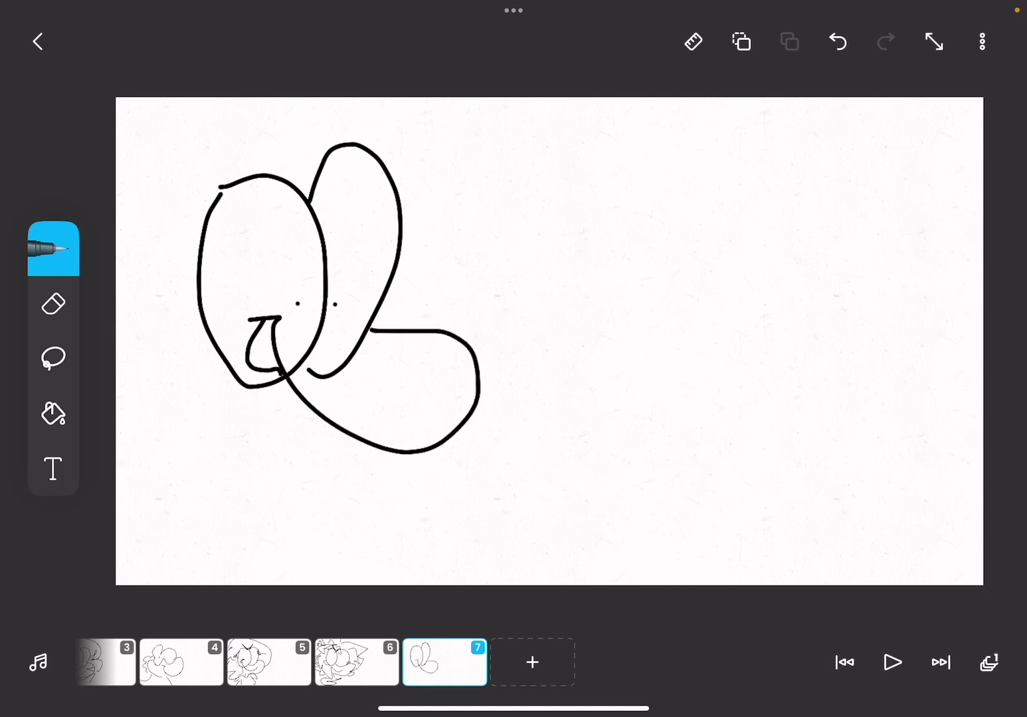
left_click(420, 375)
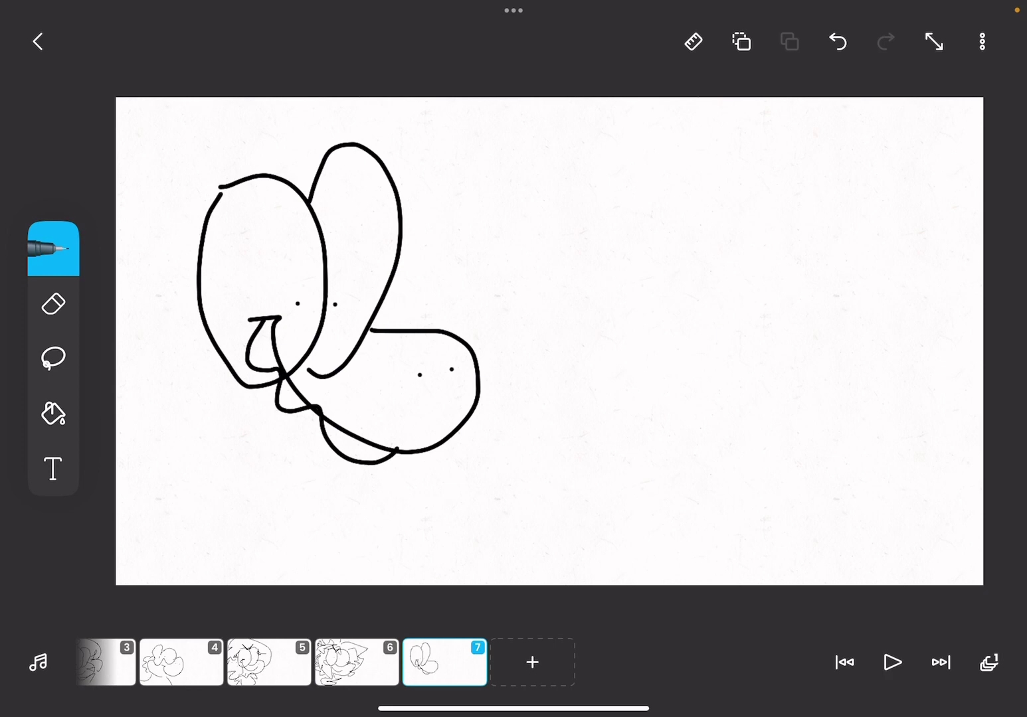
left_click_drag(210, 346, 273, 484)
left_click_drag(253, 441, 367, 477)
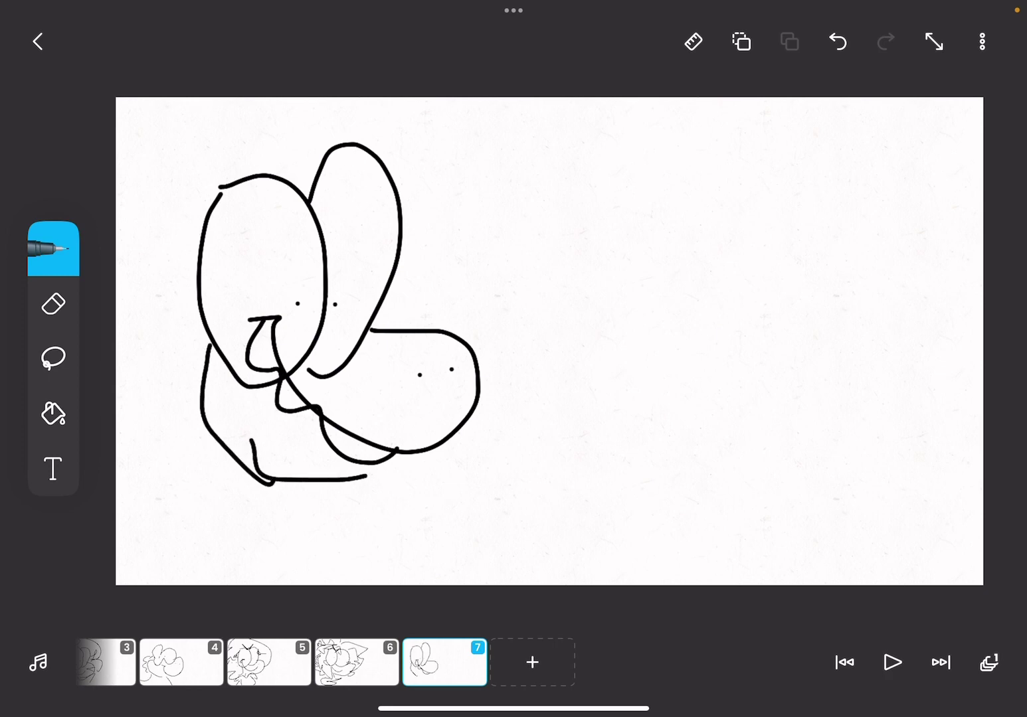
mouse_move(192, 323)
left_mouse_down()
mouse_move(133, 400)
mouse_move(120, 441)
mouse_move(245, 475)
left_mouse_up()
Step: Draw the large hair curve and locks, then the shoulders and body outline
mouse_move(276, 98)
left_mouse_down()
mouse_move(269, 156)
mouse_move(365, 97)
left_mouse_up()
left_click_drag(499, 99, 440, 340)
left_click_drag(233, 98, 258, 149)
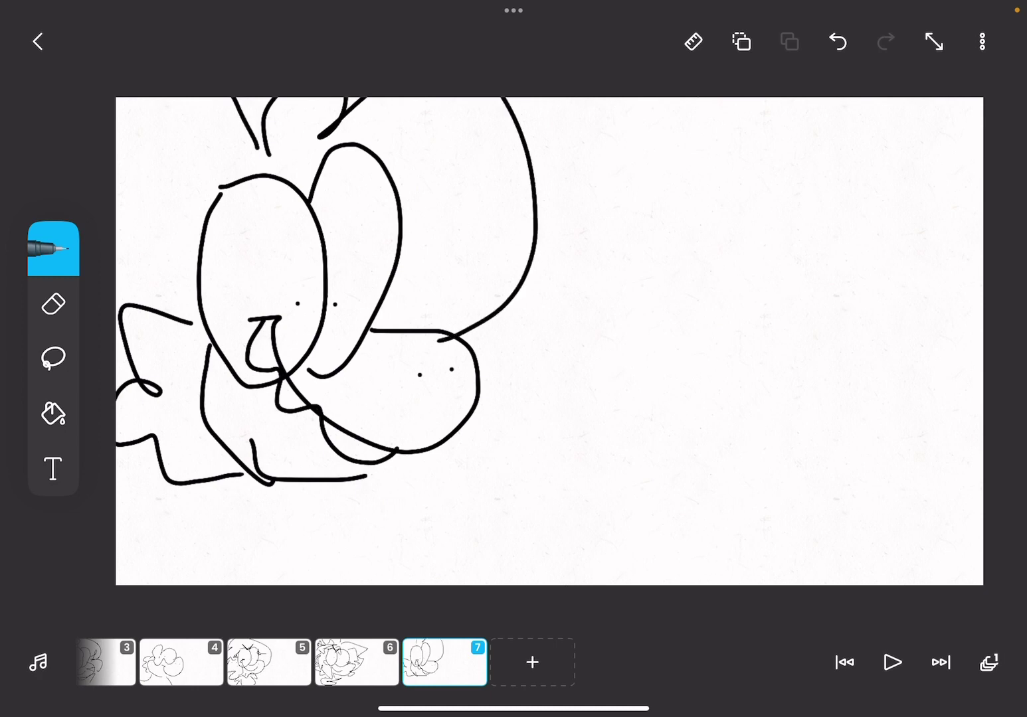
mouse_move(160, 98)
left_mouse_down()
mouse_move(117, 160)
mouse_move(161, 247)
left_mouse_up()
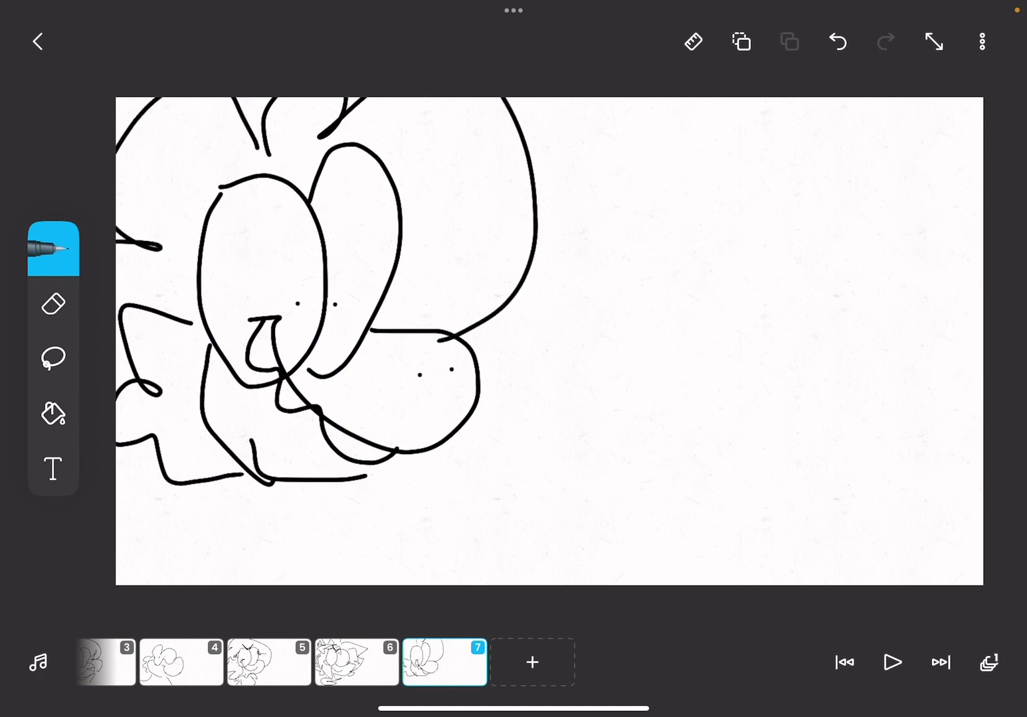
left_click_drag(117, 467, 158, 454)
left_click_drag(199, 494, 217, 585)
left_click_drag(329, 585, 392, 483)
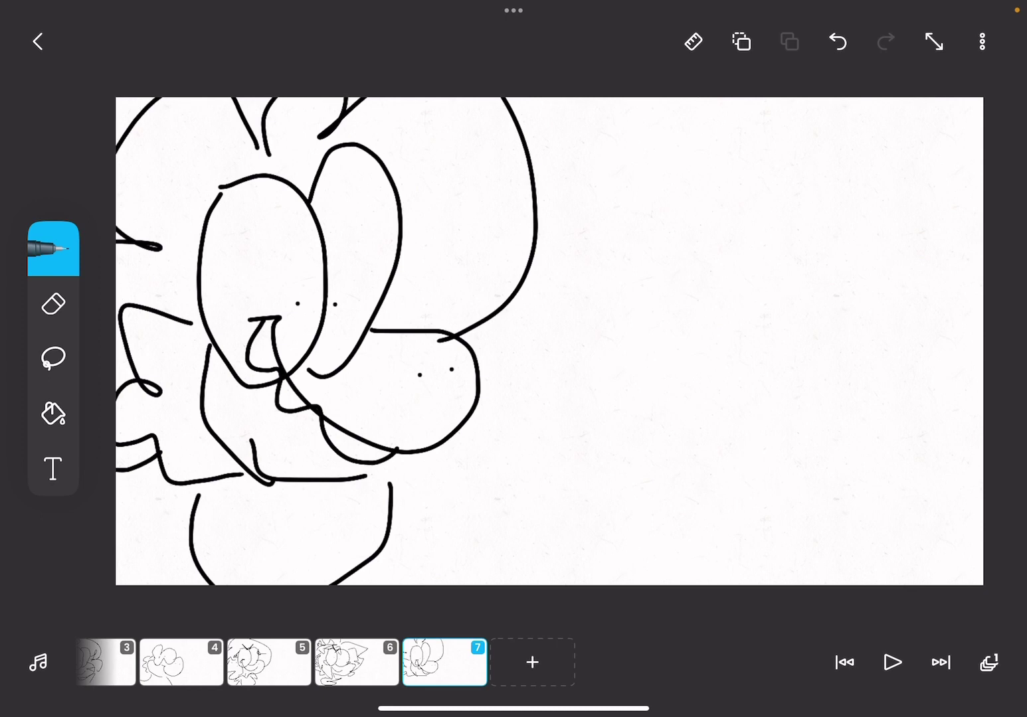
left_click_drag(173, 481, 116, 507)
left_click_drag(393, 453, 561, 562)
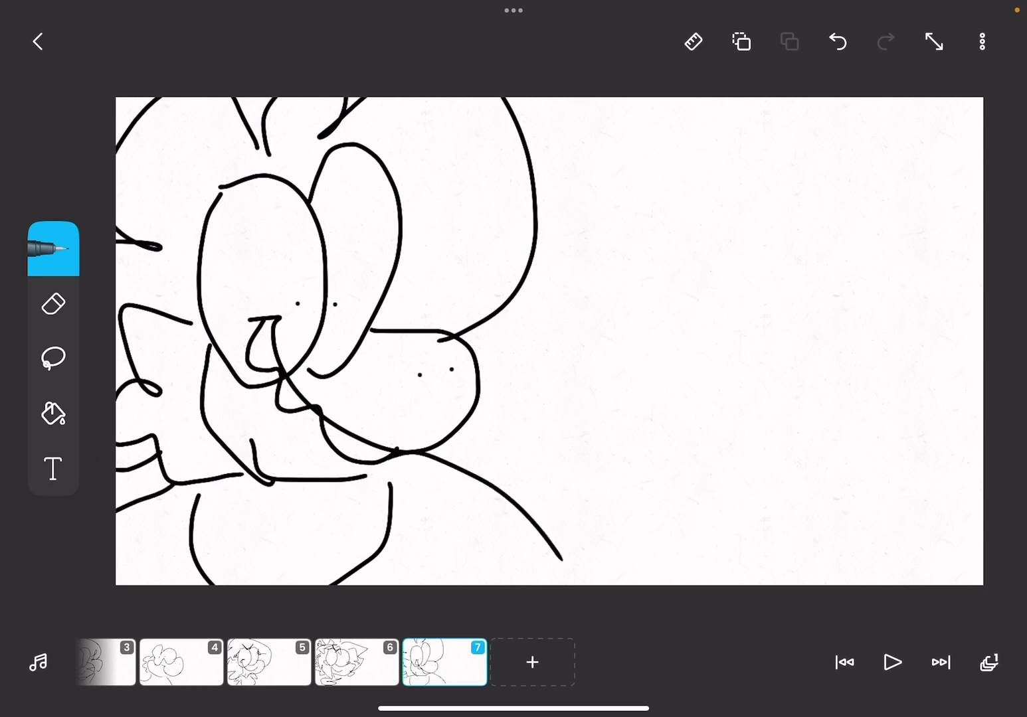
Step: Add a head spike, a curl and a bow on top of the head
mouse_move(206, 206)
left_mouse_down()
mouse_move(160, 284)
mouse_move(206, 274)
left_mouse_up()
mouse_move(249, 181)
left_mouse_down()
mouse_move(281, 165)
mouse_move(287, 175)
left_mouse_up()
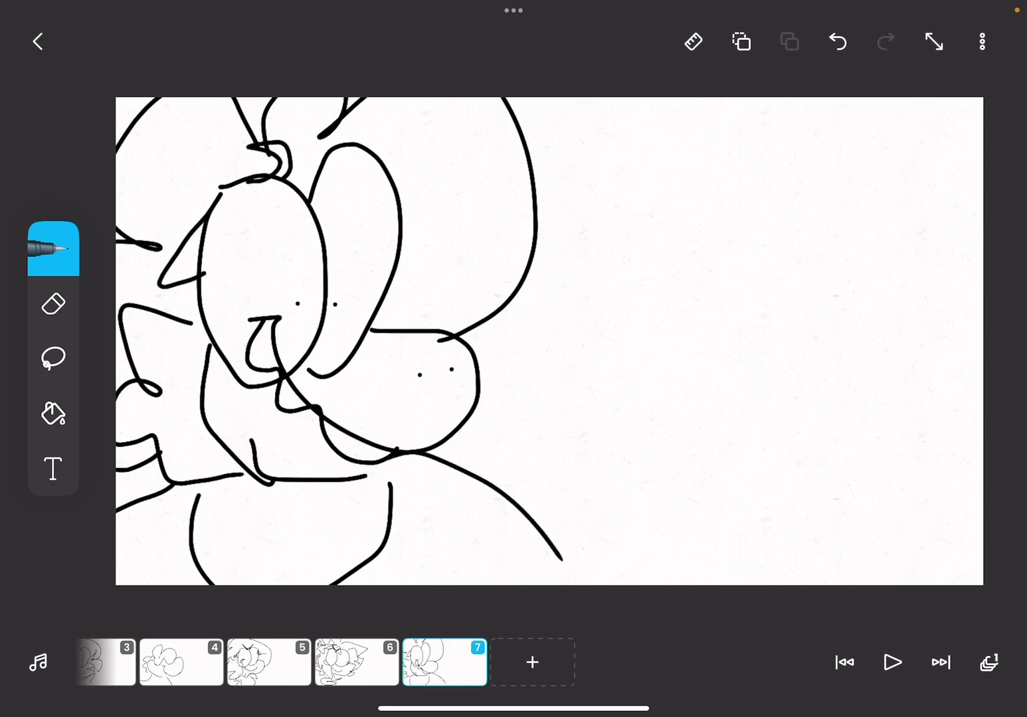
mouse_move(316, 112)
left_mouse_down()
mouse_move(358, 141)
mouse_move(433, 255)
mouse_move(407, 250)
left_mouse_up()
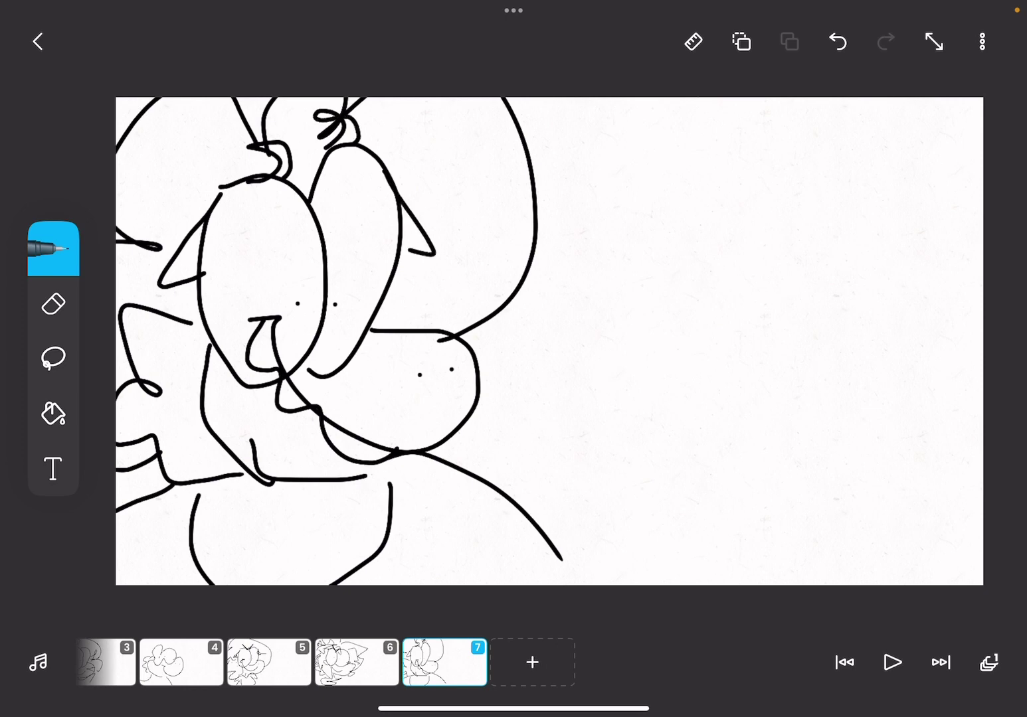
Step: Add frame 8 and draw its eyes, snout and wide grinning mouth
left_click(532, 661)
left_click_drag(215, 189, 216, 192)
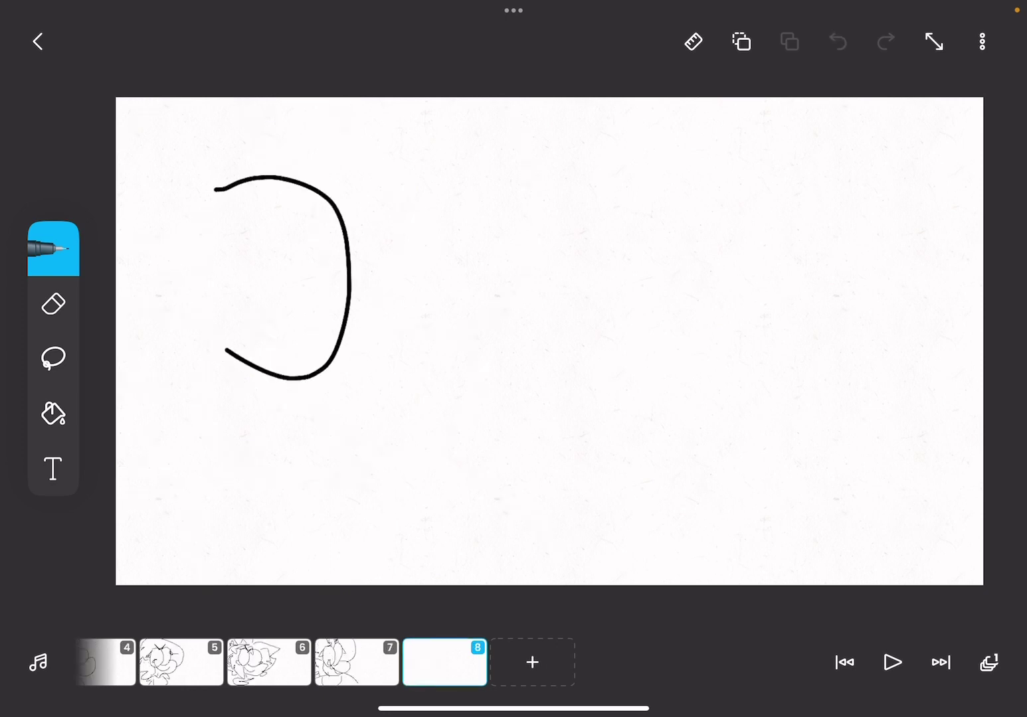
left_click_drag(331, 201, 347, 368)
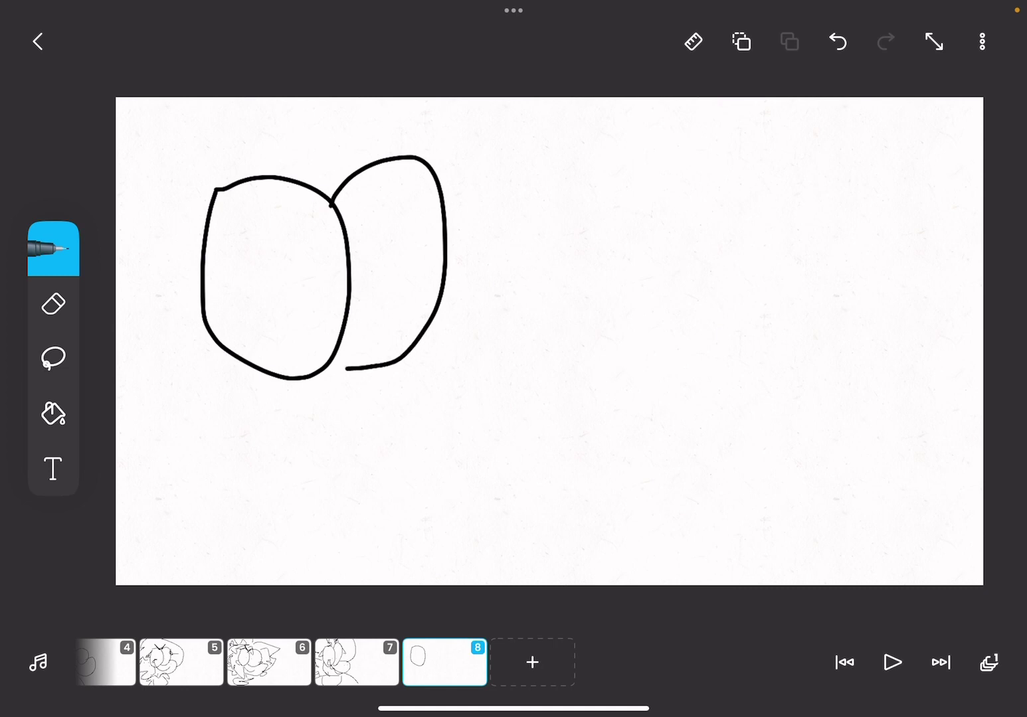
left_click_drag(523, 273, 178, 282)
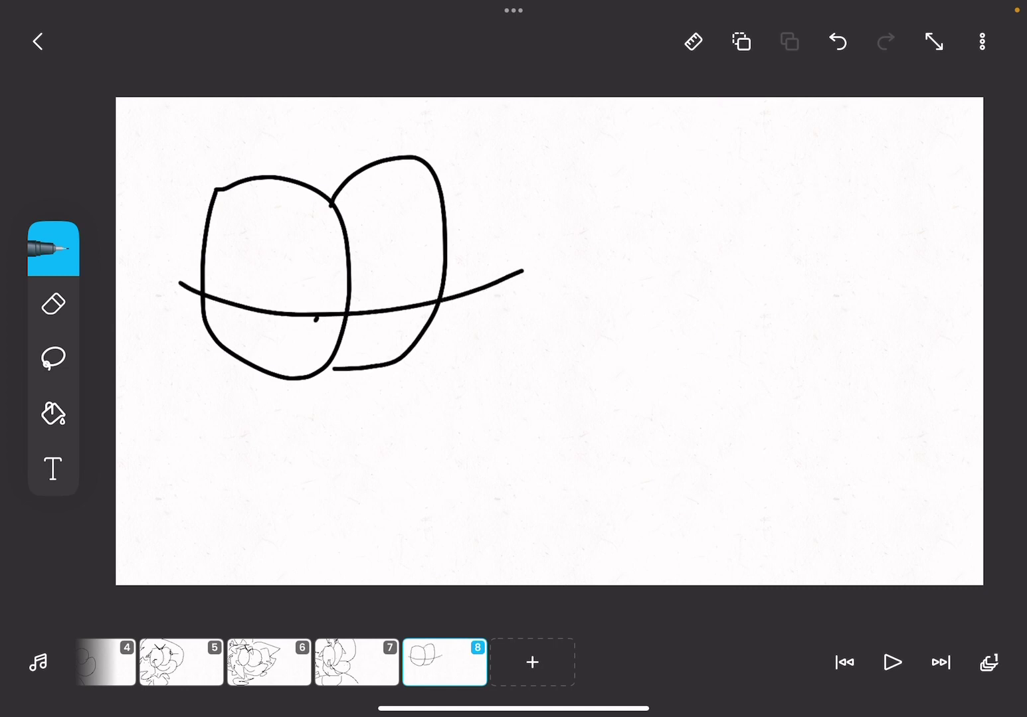
mouse_move(419, 345)
left_mouse_down()
mouse_move(507, 338)
mouse_move(194, 437)
left_mouse_up()
mouse_move(201, 309)
left_mouse_down()
mouse_move(186, 377)
mouse_move(343, 353)
left_mouse_up()
mouse_move(334, 411)
left_mouse_down()
mouse_move(437, 393)
mouse_move(475, 349)
mouse_move(312, 440)
mouse_move(213, 234)
left_mouse_up()
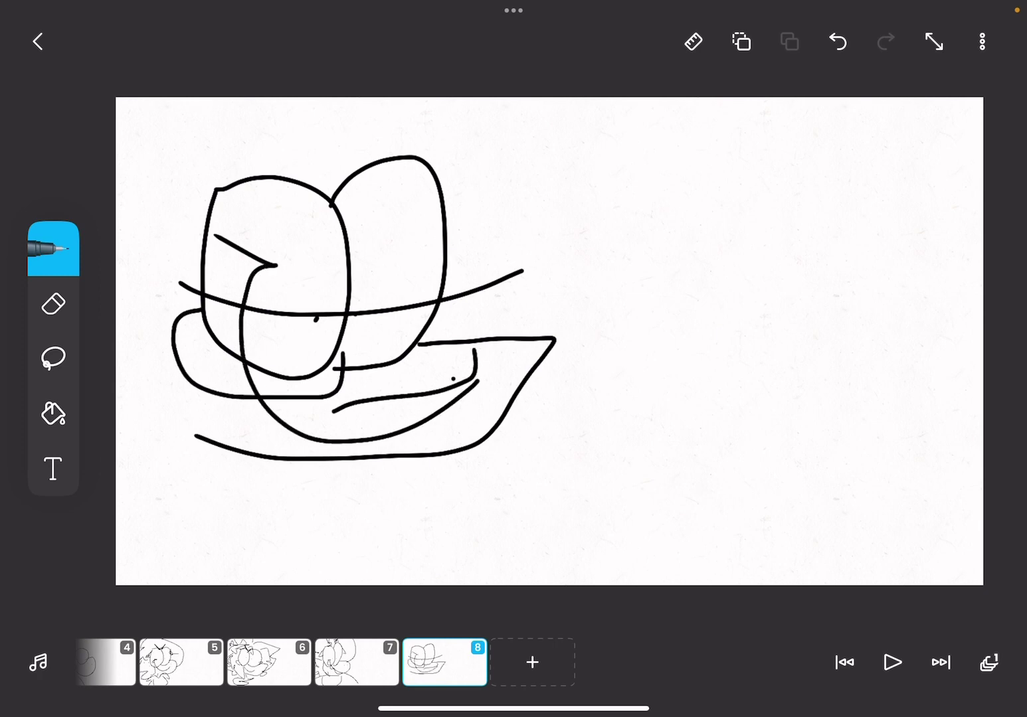
left_click_drag(453, 379, 510, 384)
Step: Draw the pointed ears, hair spikes and a large curl on the right of the head
mouse_move(207, 144)
left_mouse_down()
mouse_move(265, 100)
mouse_move(197, 165)
left_mouse_up()
left_click_drag(450, 99, 469, 149)
left_click_drag(469, 149, 420, 101)
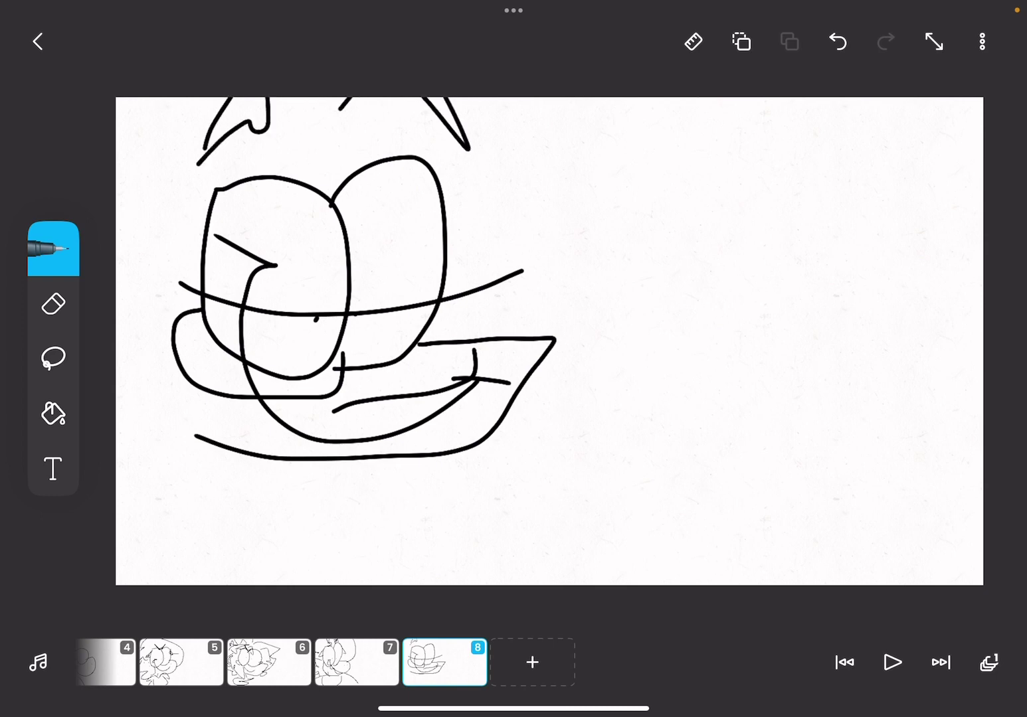
left_click_drag(117, 257, 119, 293)
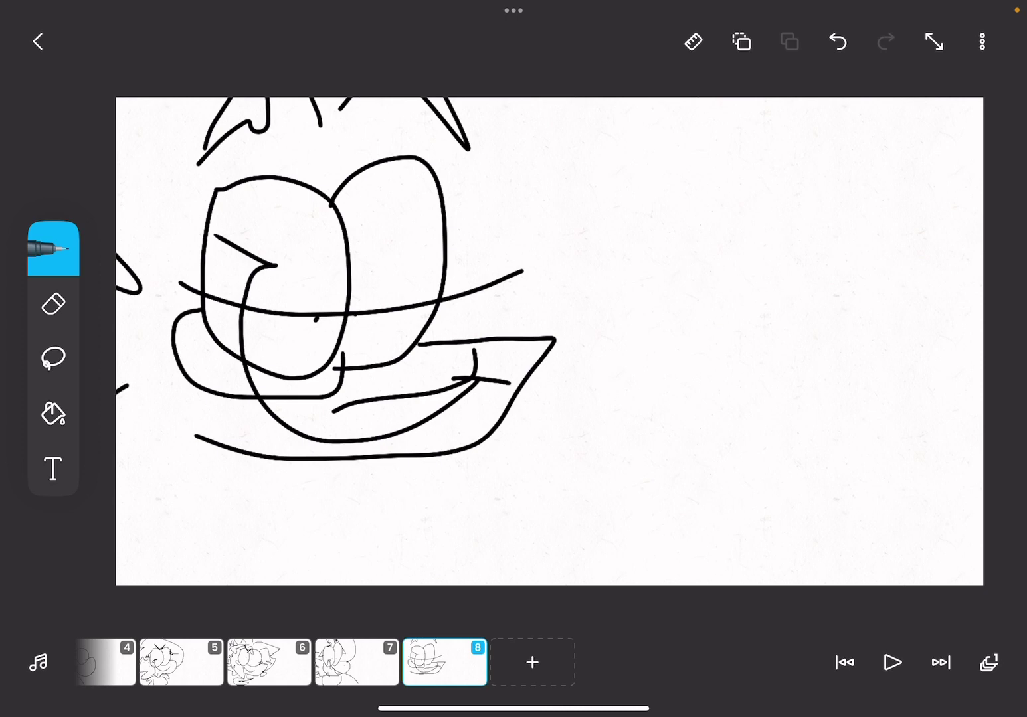
left_click_drag(143, 461, 167, 484)
mouse_move(530, 99)
left_mouse_down()
mouse_move(514, 241)
mouse_move(601, 233)
mouse_move(590, 293)
left_mouse_up()
mouse_move(497, 438)
left_mouse_down()
mouse_move(490, 491)
mouse_move(413, 501)
left_mouse_up()
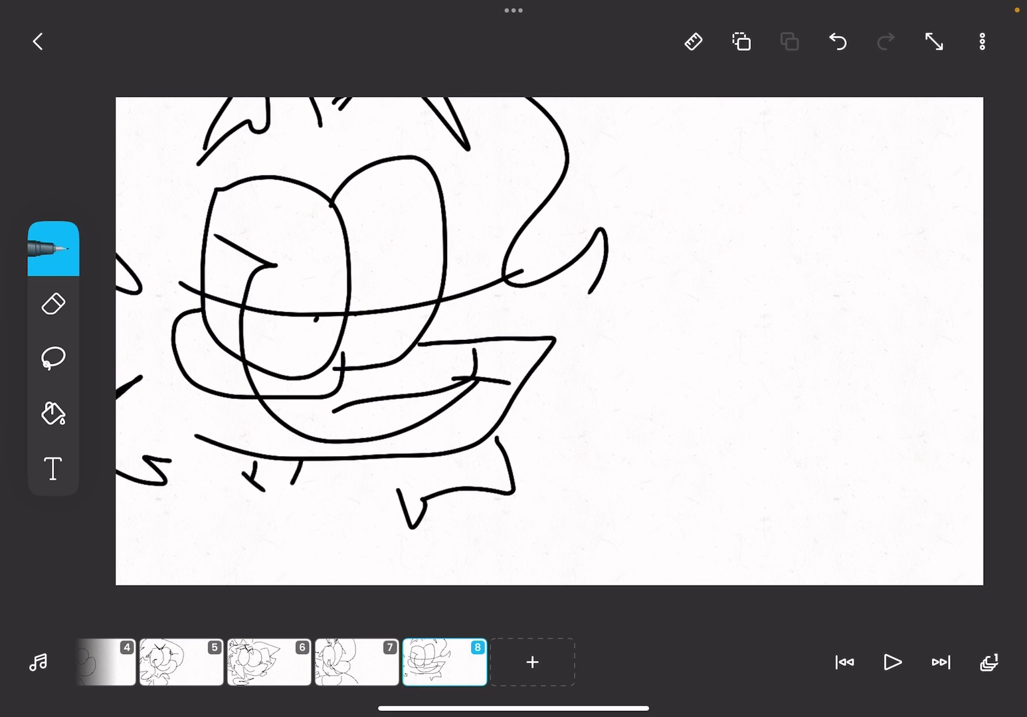
Step: Draw a bow tie under the face, the shoulder line and body marks
mouse_move(241, 477)
left_mouse_down()
mouse_move(241, 520)
mouse_move(330, 505)
mouse_move(265, 545)
left_mouse_up()
mouse_move(117, 500)
left_mouse_down()
mouse_move(573, 534)
mouse_move(526, 585)
left_mouse_up()
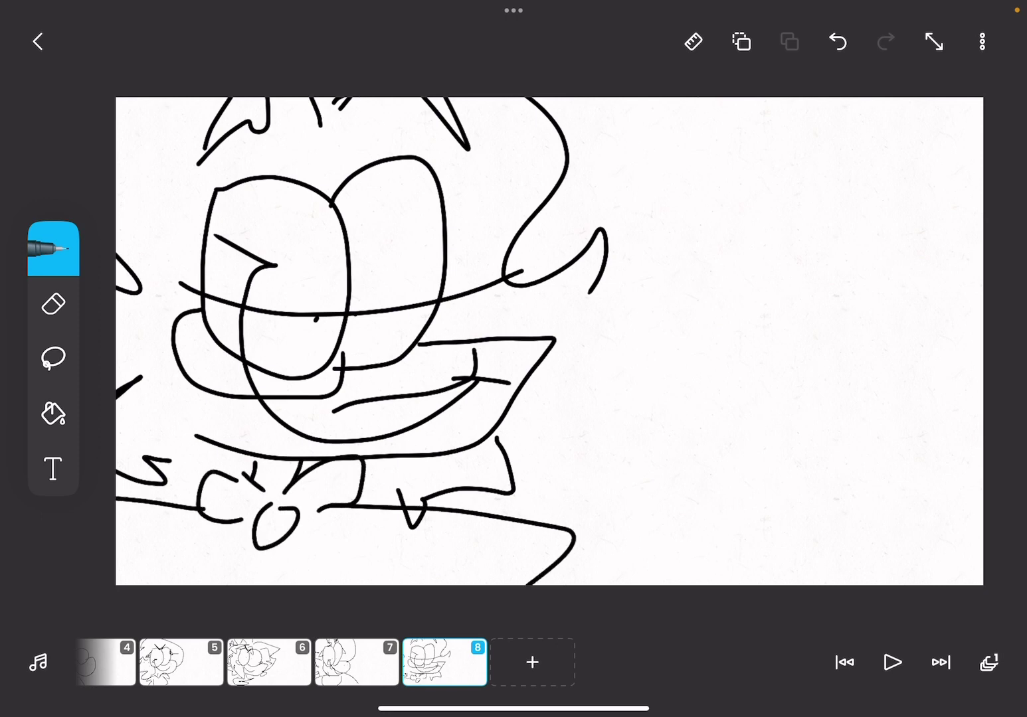
left_click_drag(156, 518, 207, 584)
left_click_drag(388, 509, 397, 584)
left_click_drag(191, 568, 201, 575)
left_click_drag(373, 554, 341, 584)
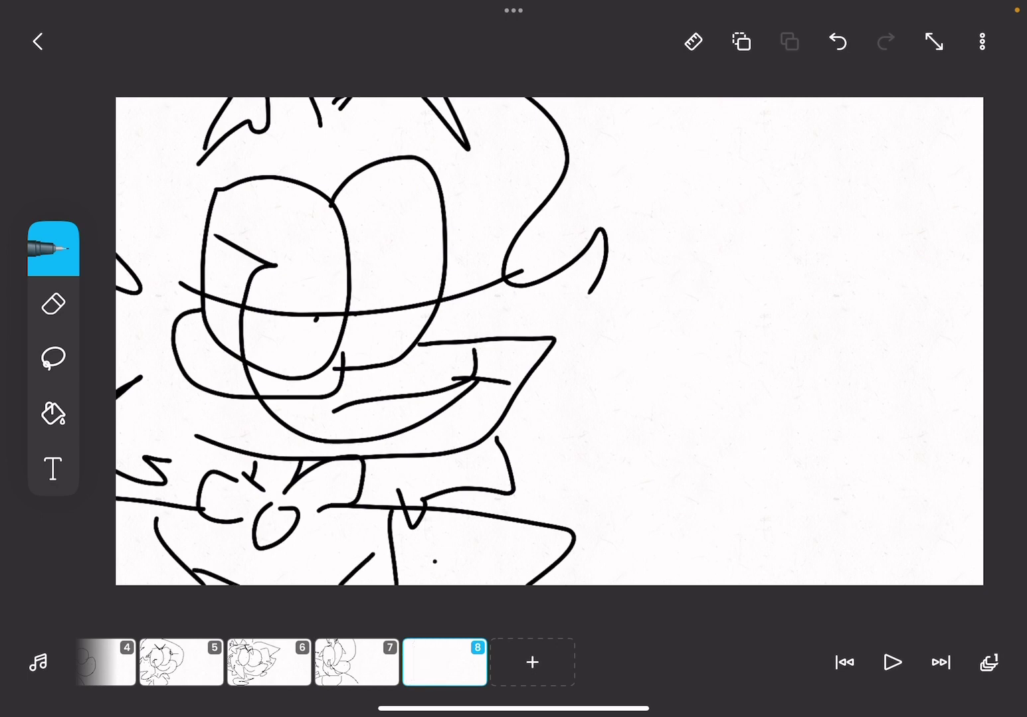
left_click_drag(429, 558, 469, 573)
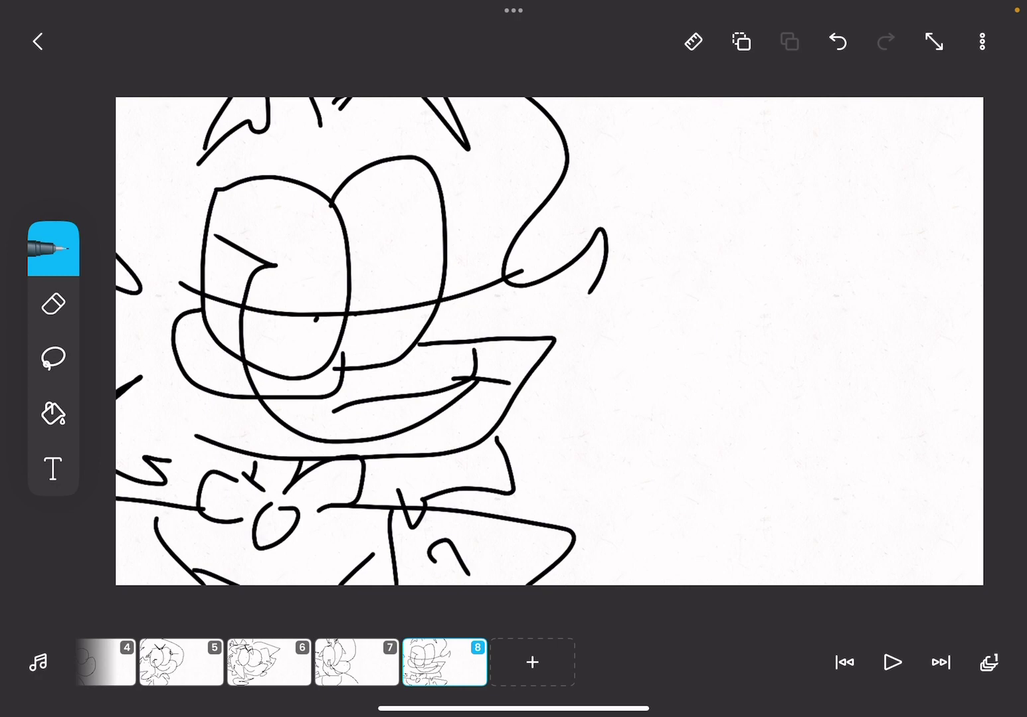
Step: Scroll back to the first frames and delete the Mabel frame
left_click_drag(443, 638, 121, 638)
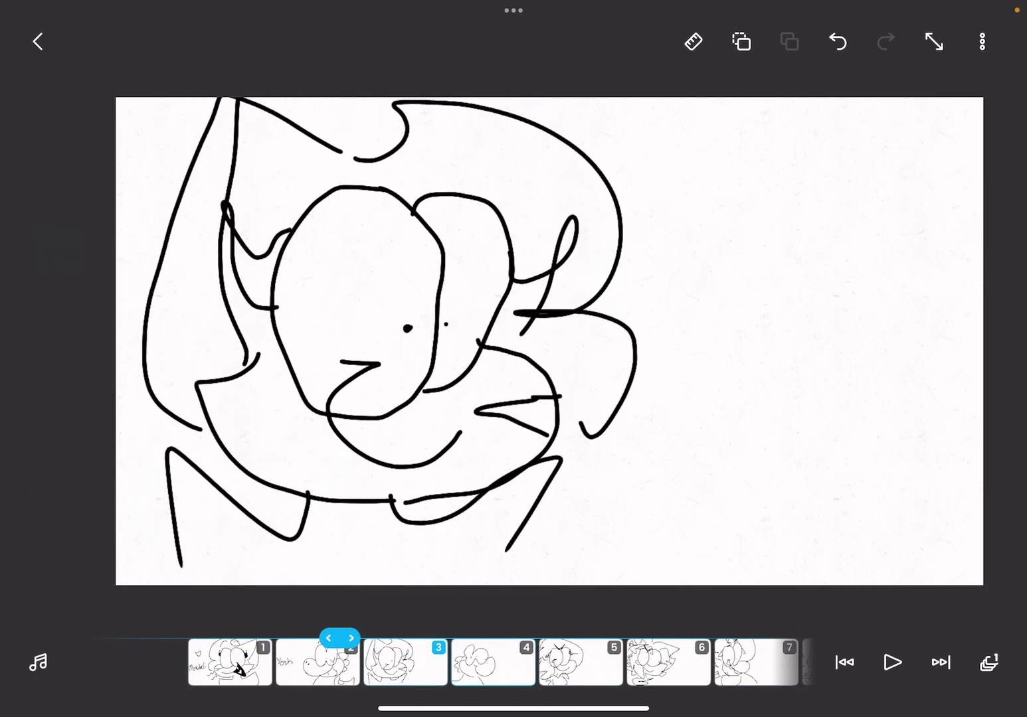
left_click(423, 663)
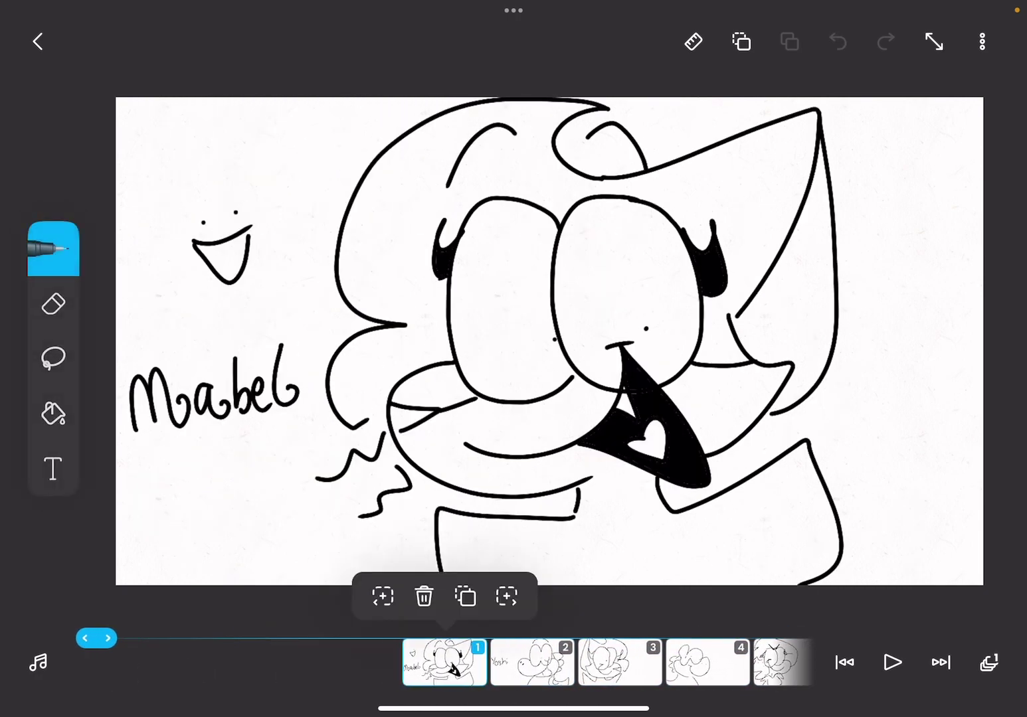
left_click(424, 598)
left_click(571, 386)
Step: Delete the Yoshi frame, then play the animation
left_click(444, 663)
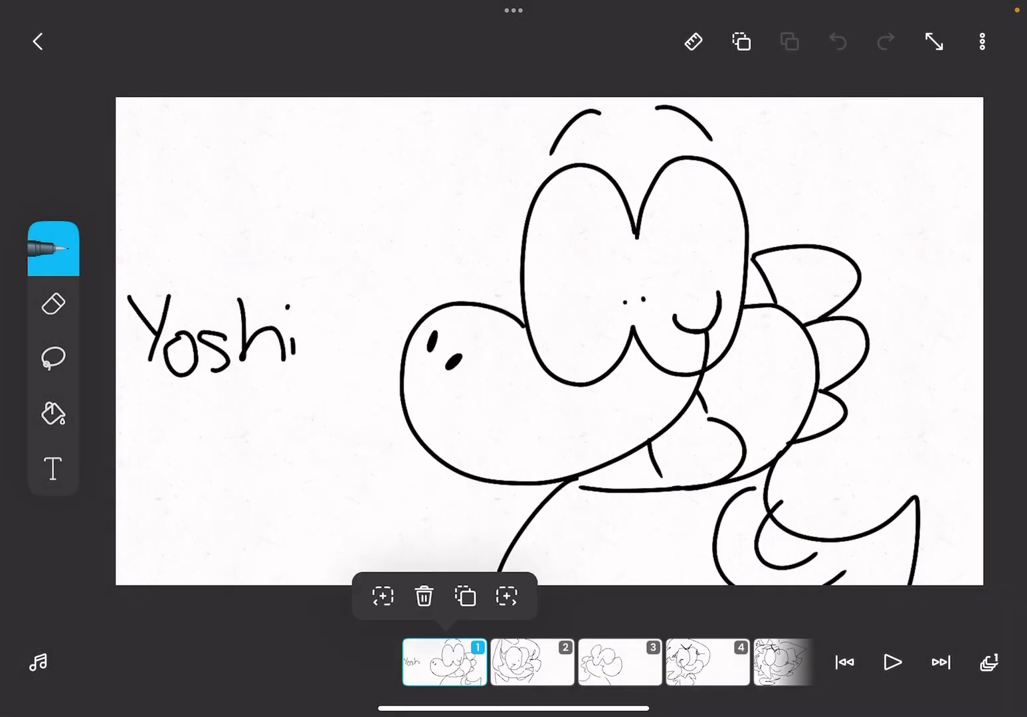
left_click(423, 598)
left_click(571, 387)
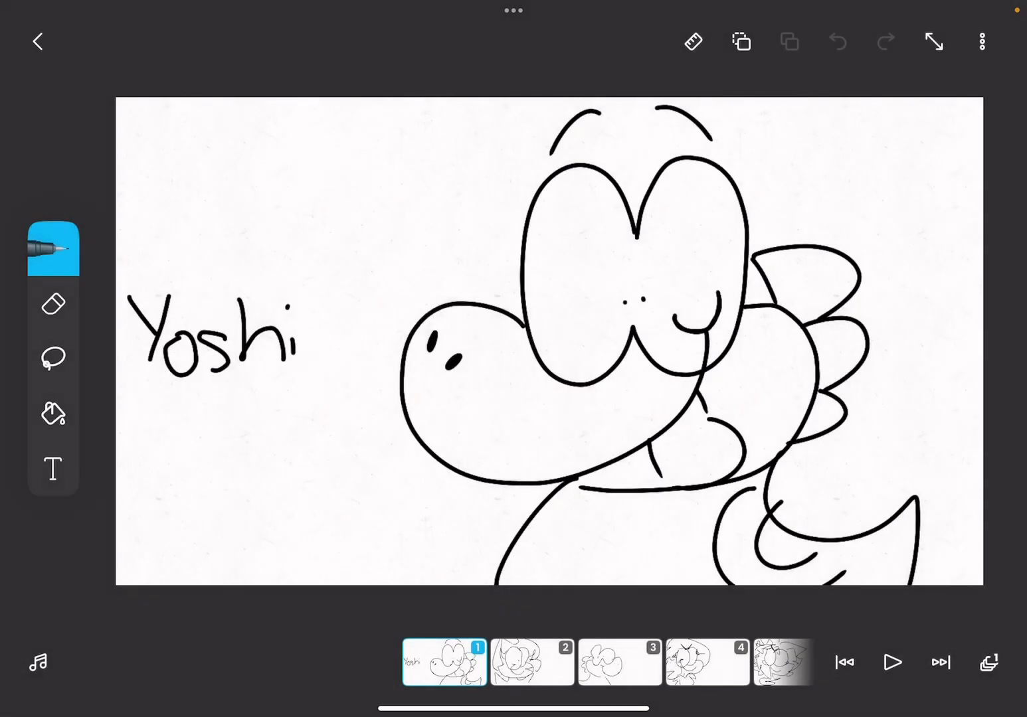
left_click(892, 662)
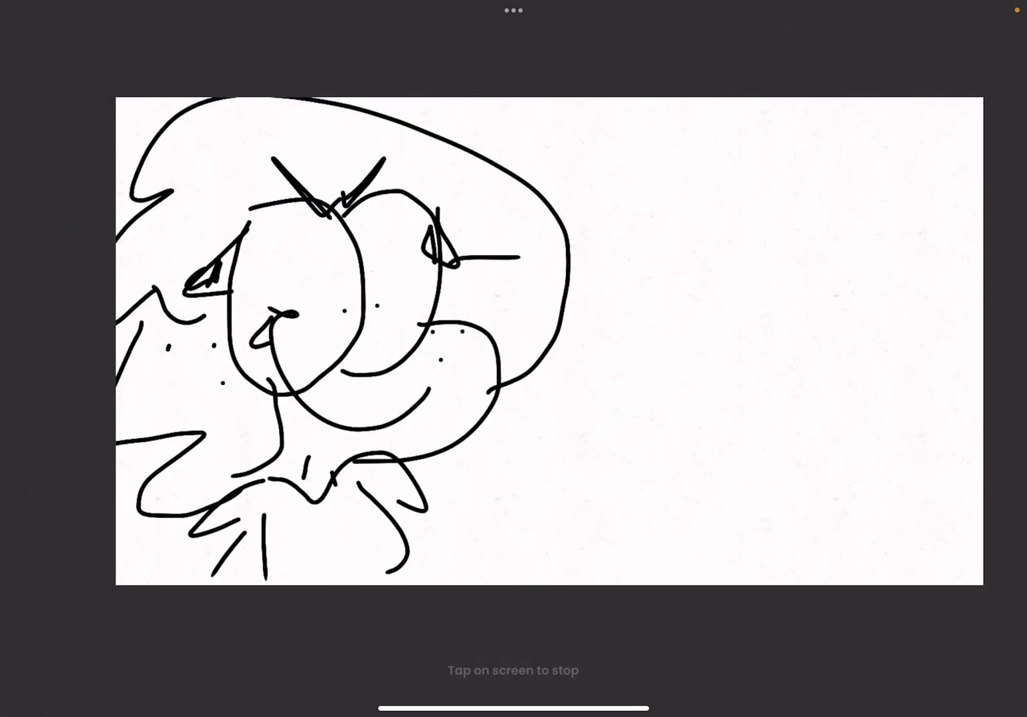